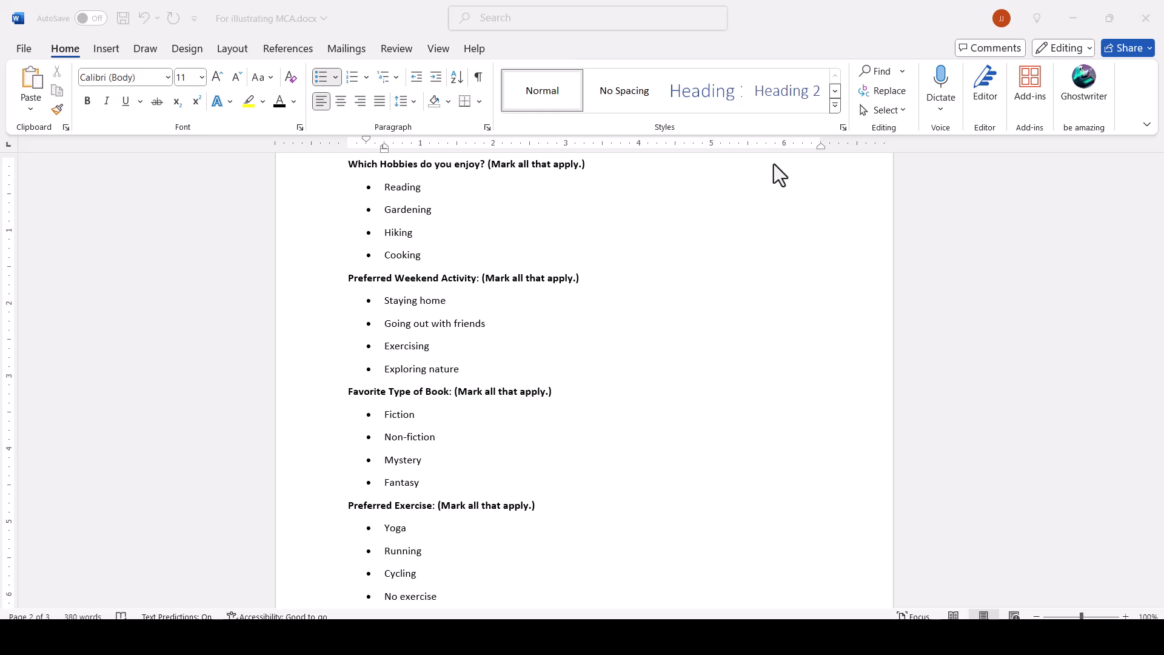
Switch to the MCA-example workbook in Excel and review its yes/no survey columns
key("alt+Tab")
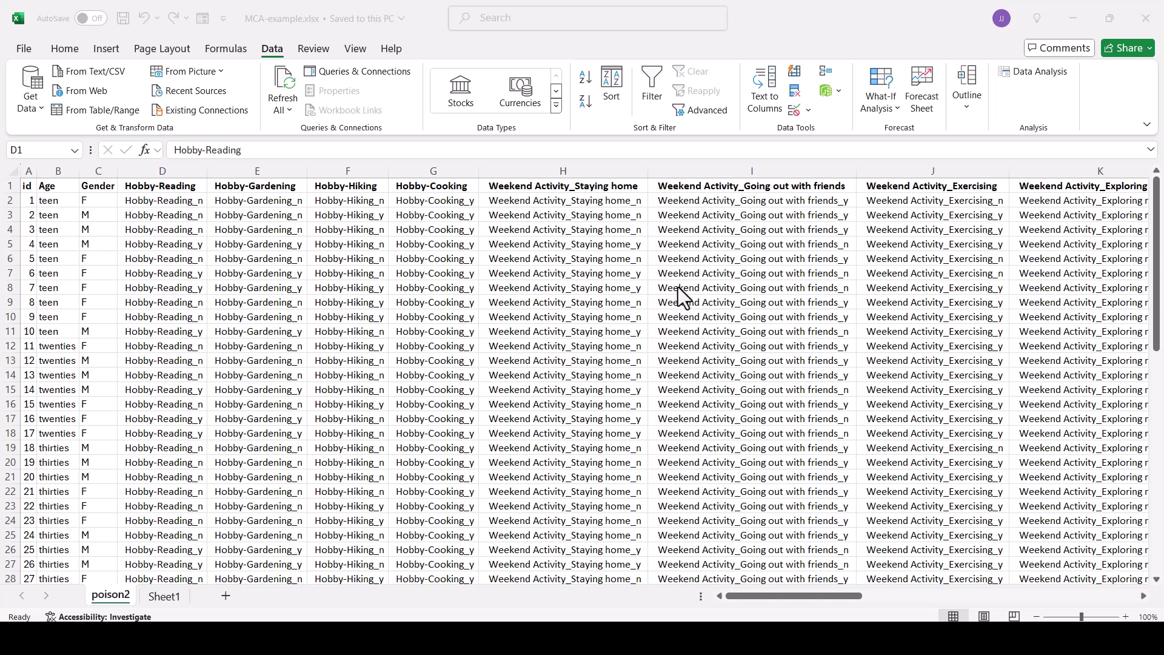
left_click(764, 595)
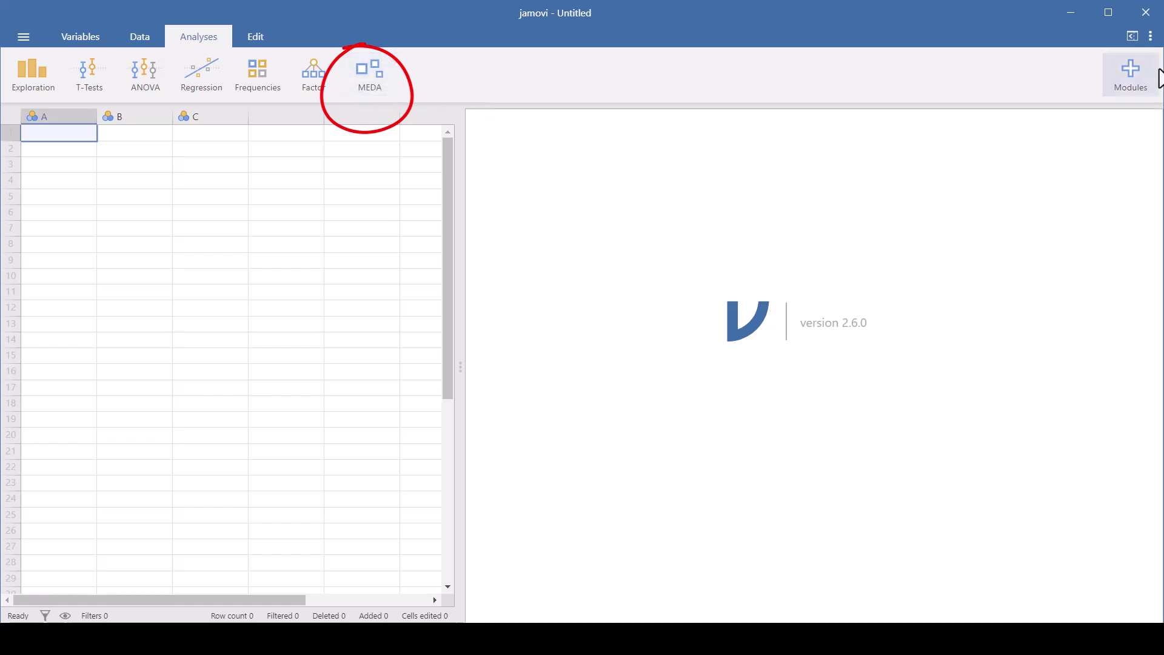
left_click(1130, 70)
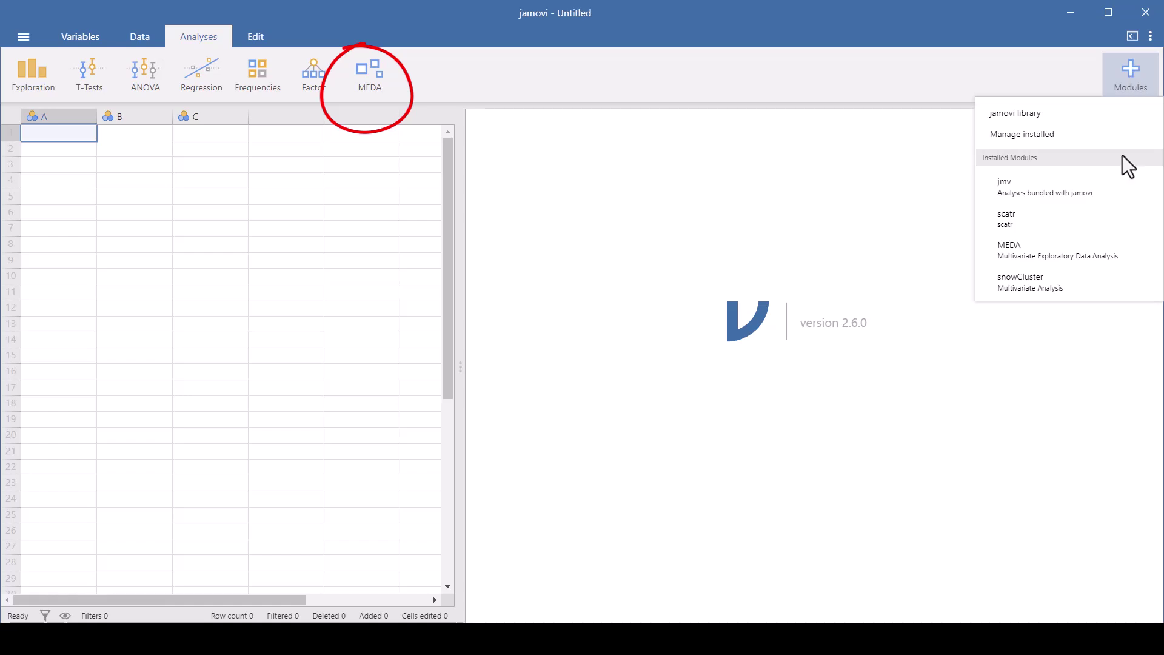
left_click(1033, 288)
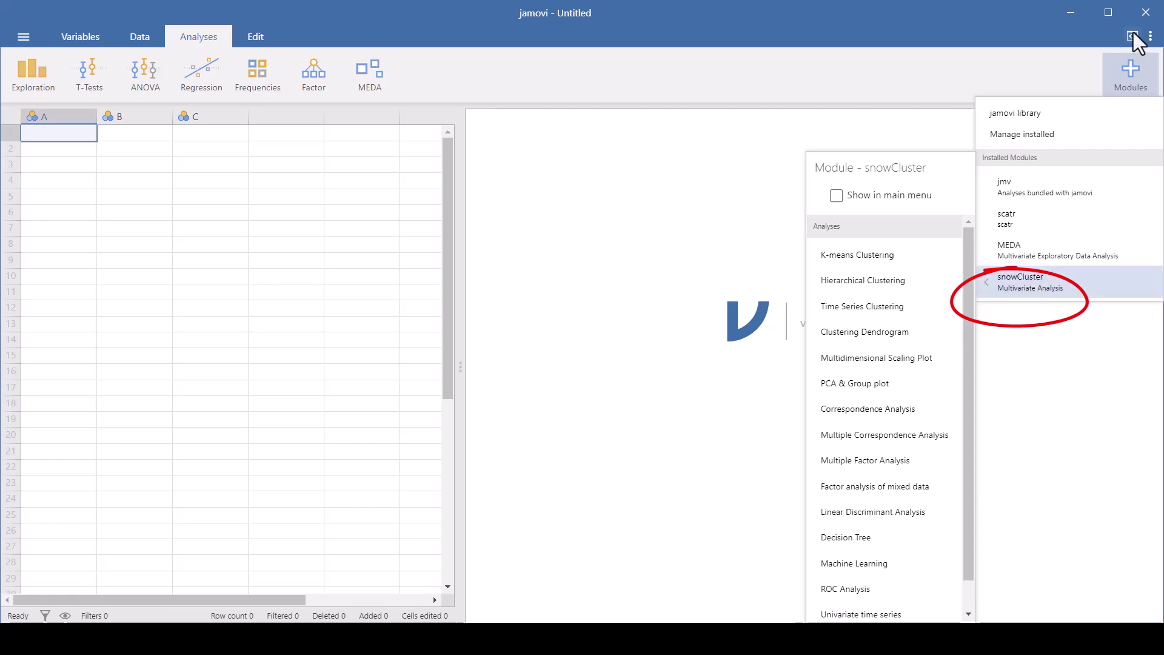
left_click(1132, 70)
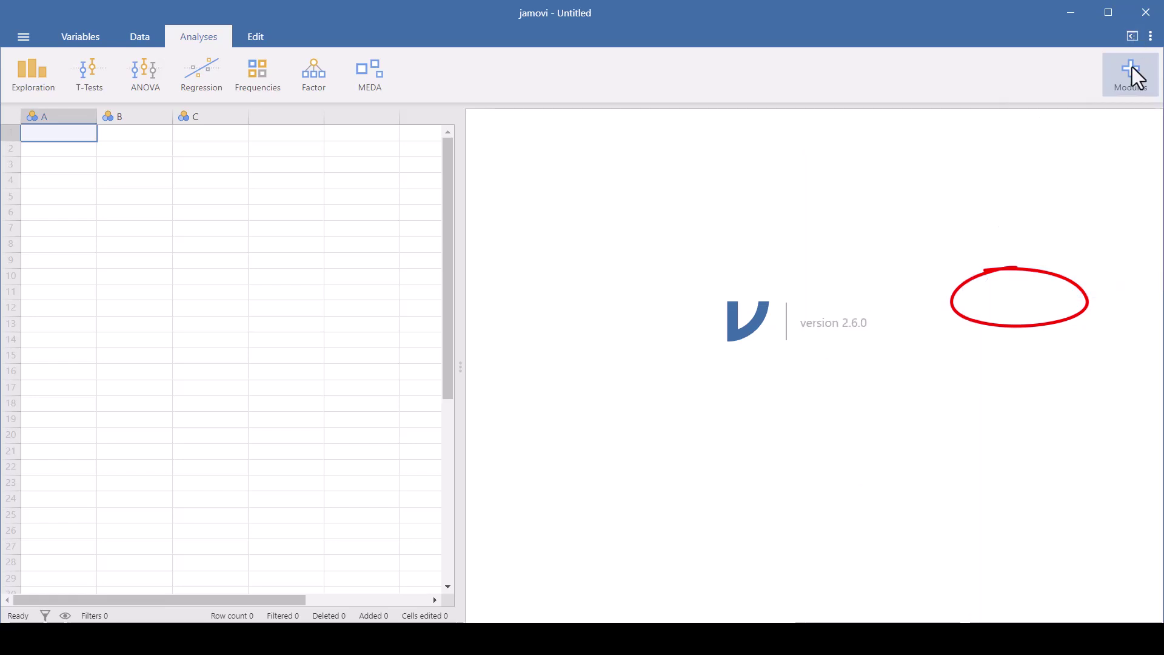
left_click(1131, 66)
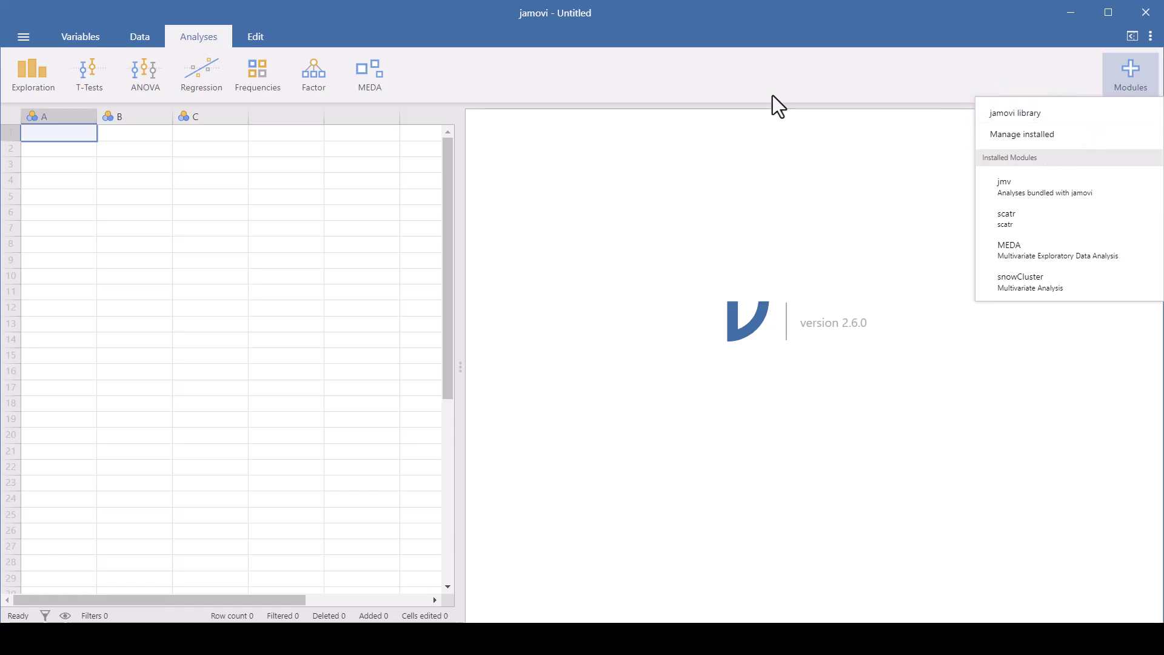
left_click(544, 88)
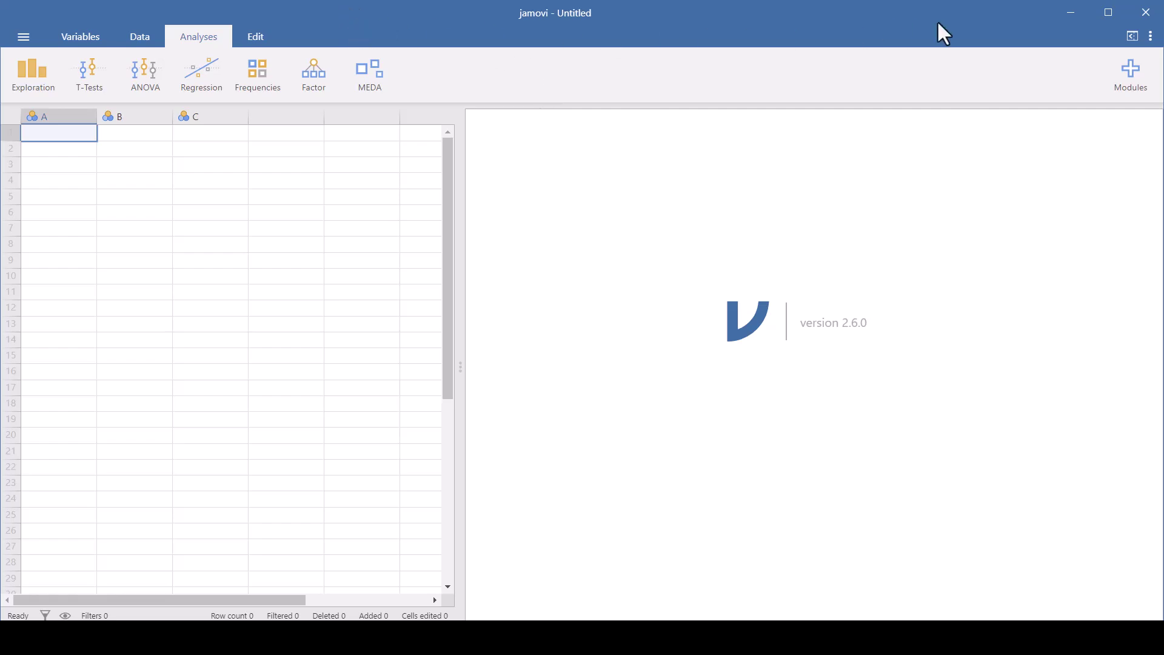
Open MCA-example.xlsx in jamovi from This PC, loading its 60 respondents
left_click(22, 35)
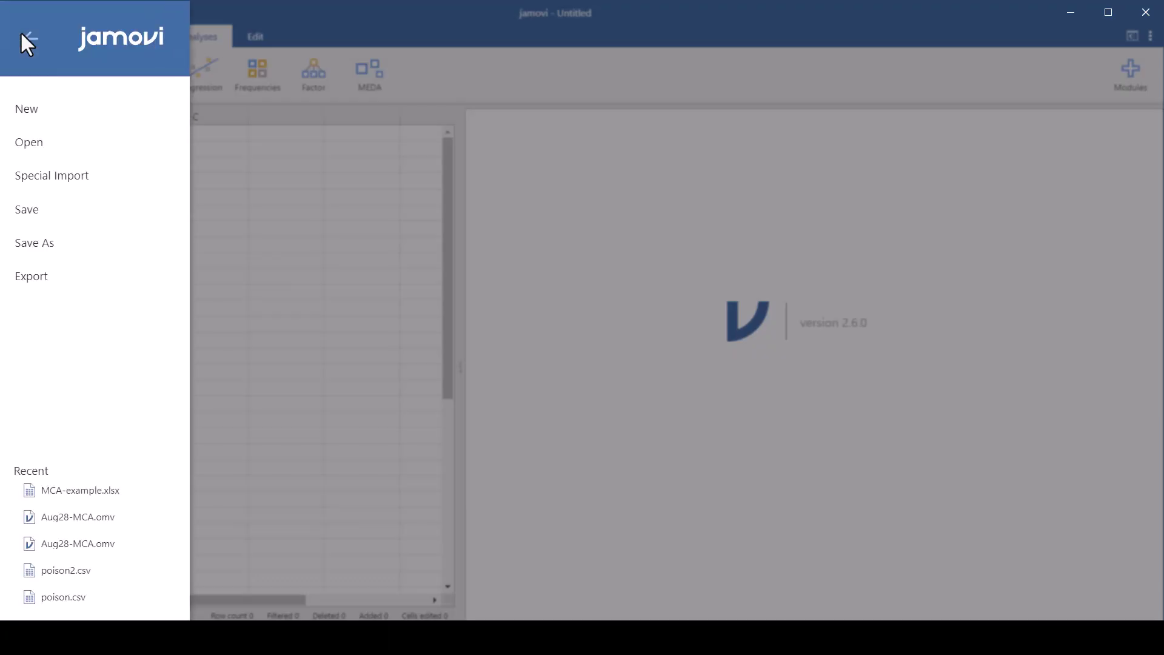
left_click(41, 144)
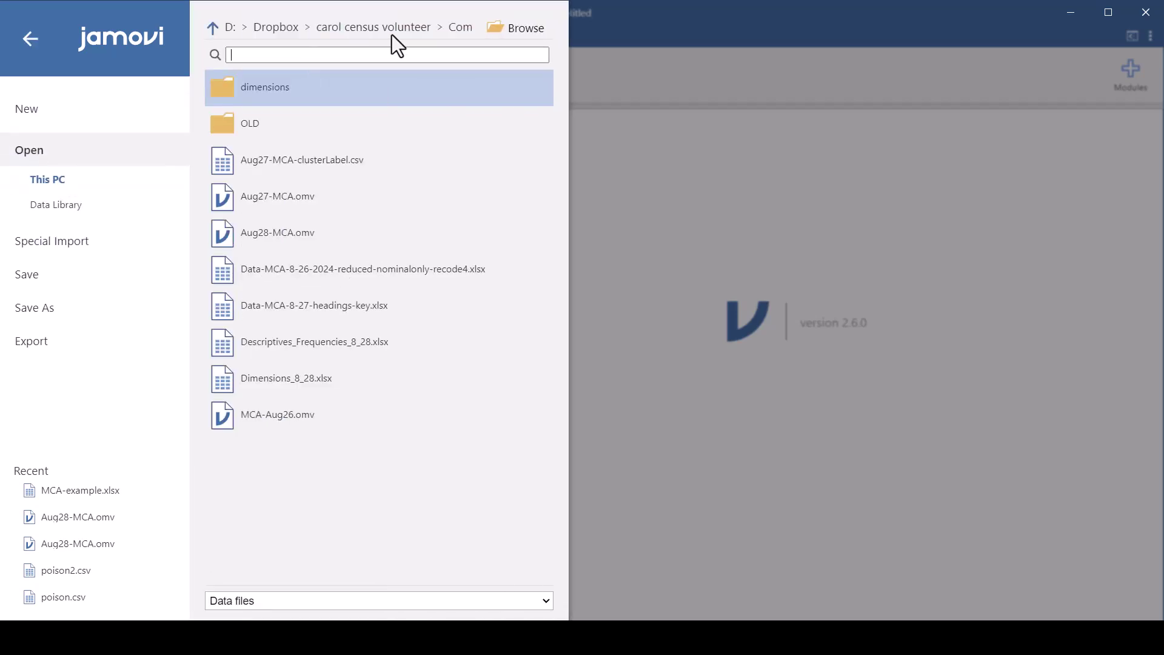
left_click(535, 28)
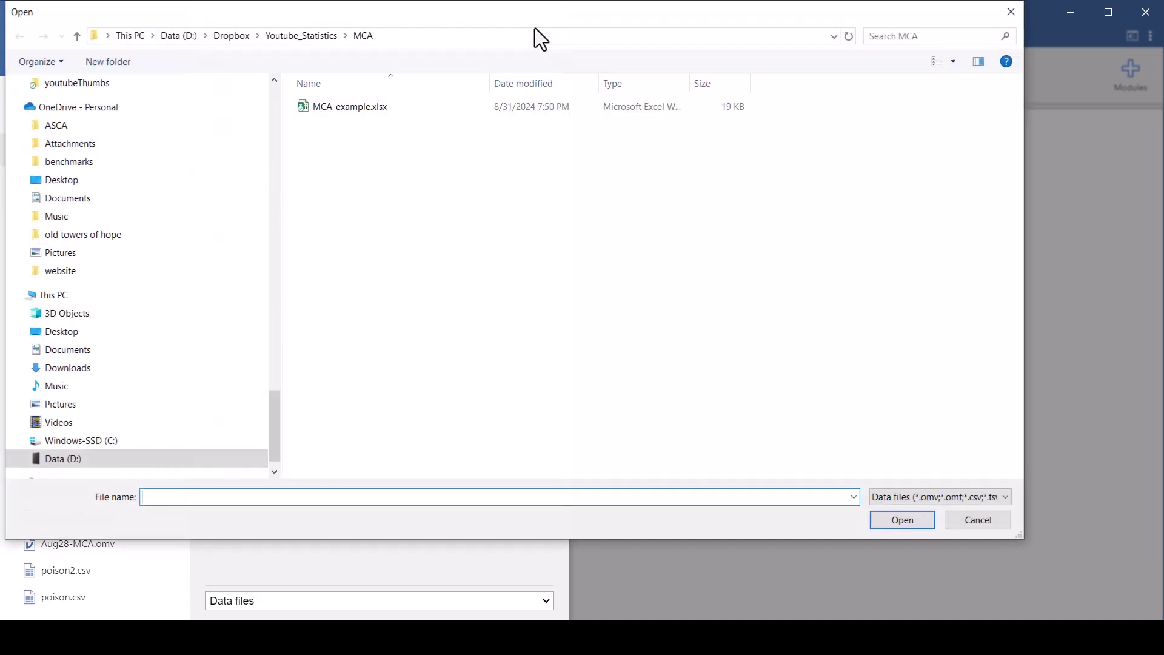
left_click(365, 108)
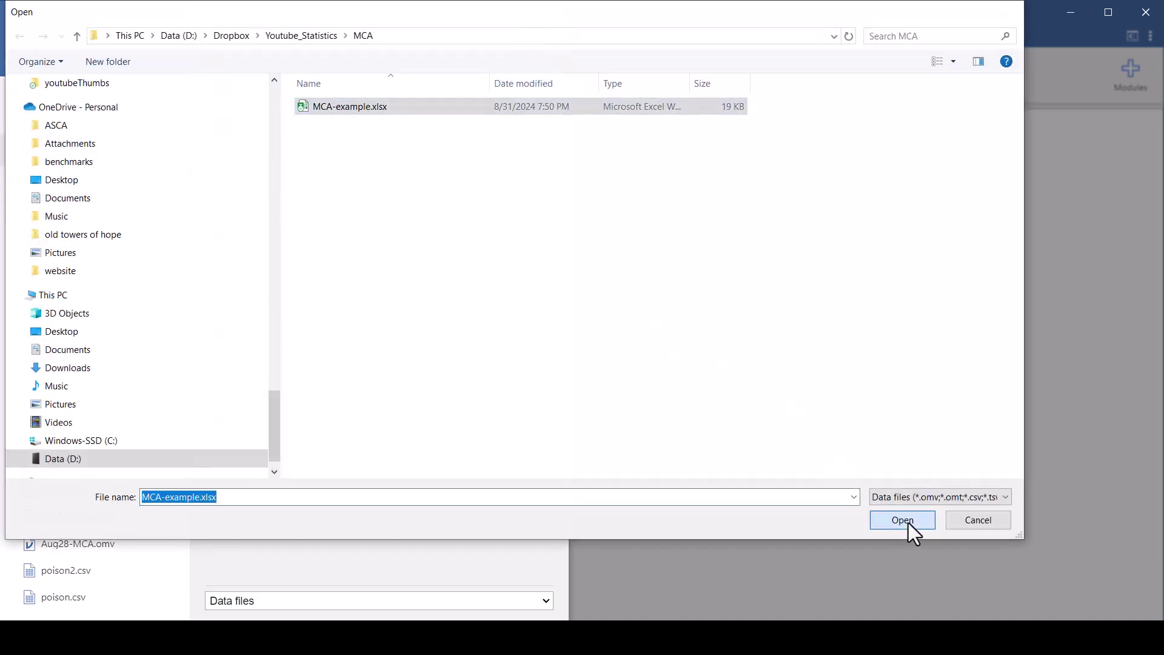
left_click(902, 520)
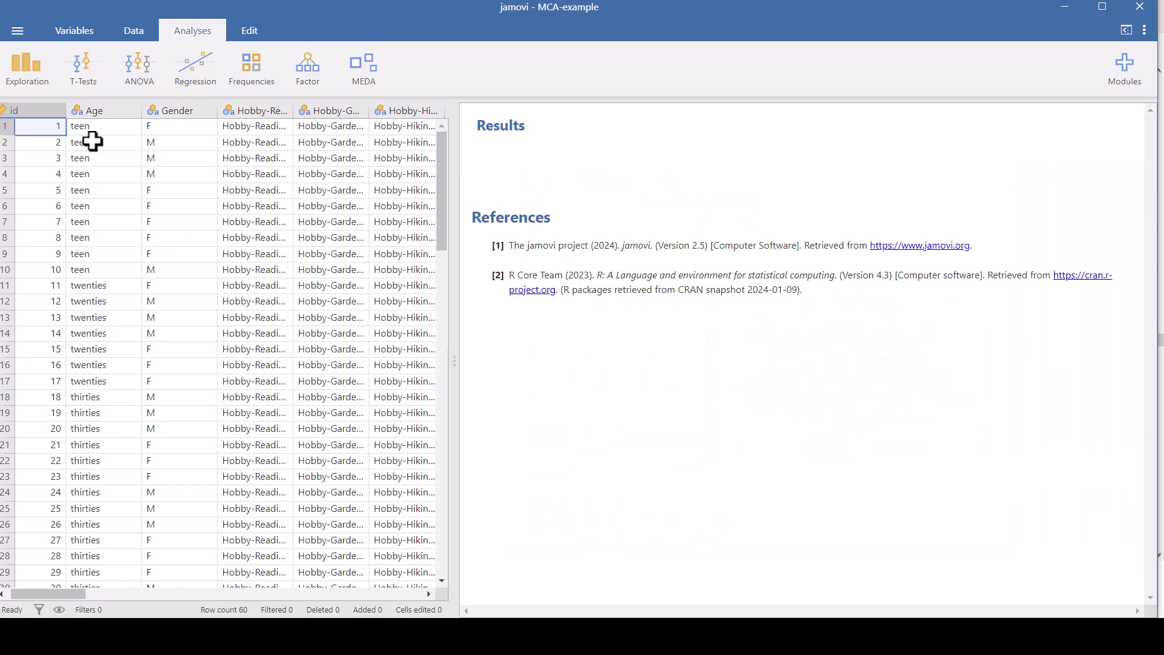
Start a Descriptives analysis without Mean, Median, Std. deviation, Minimum and Maximum, adding frequency tables
left_click(30, 67)
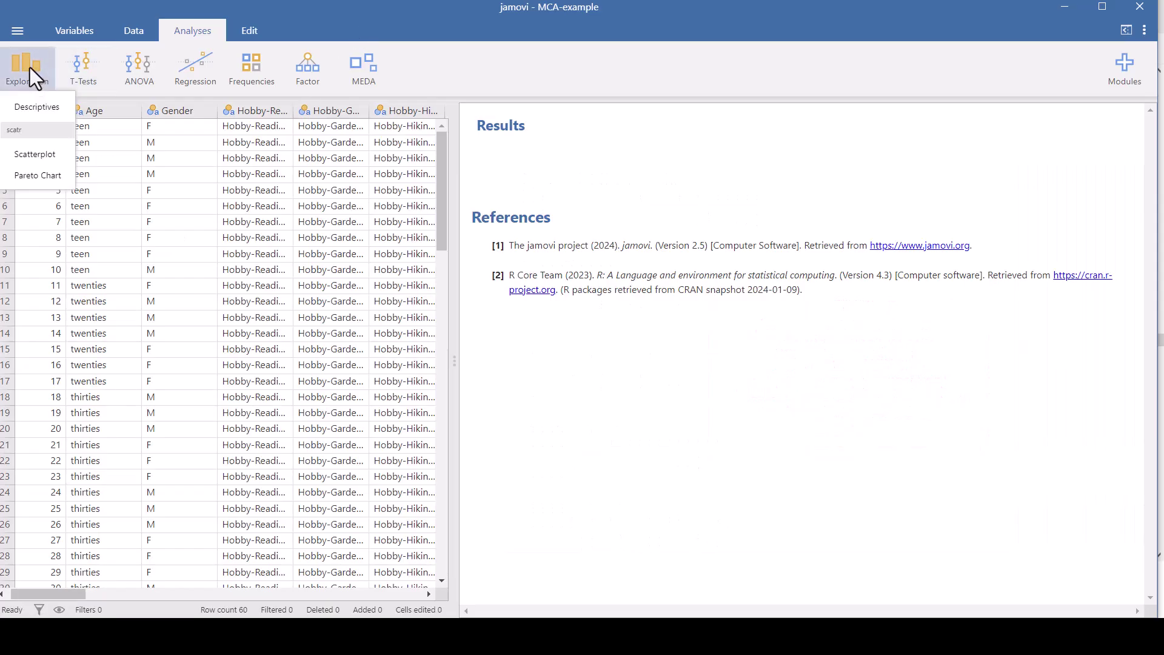
left_click(50, 115)
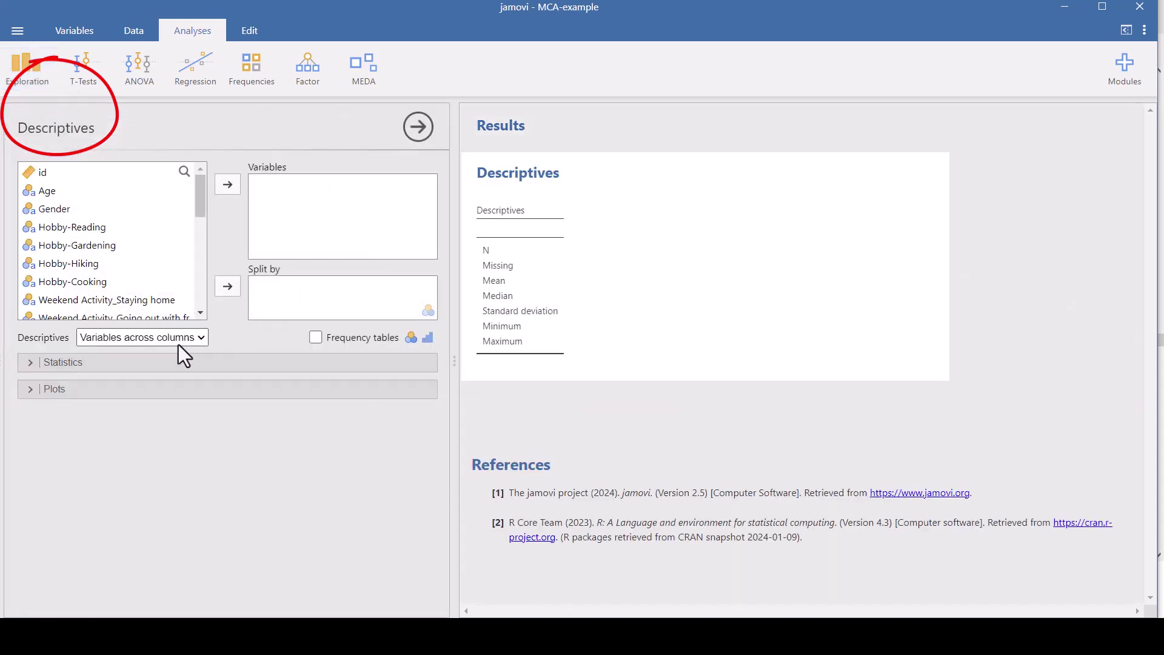
left_click(220, 367)
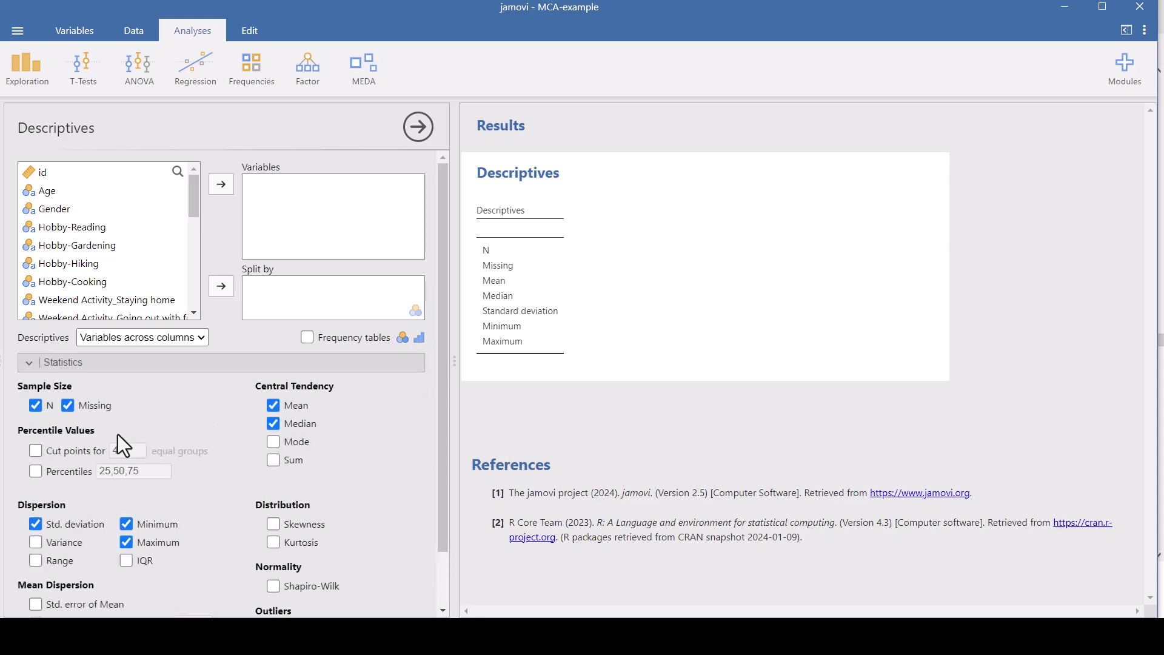
left_click(124, 521)
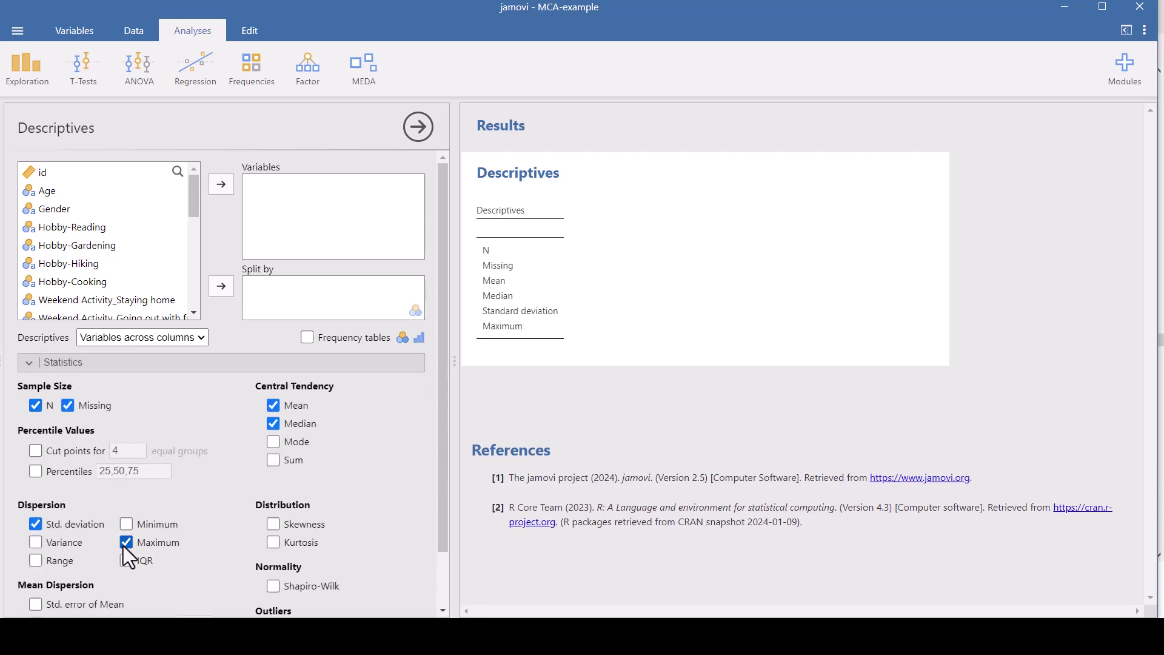
left_click(125, 543)
left_click(35, 525)
left_click(273, 406)
left_click(276, 424)
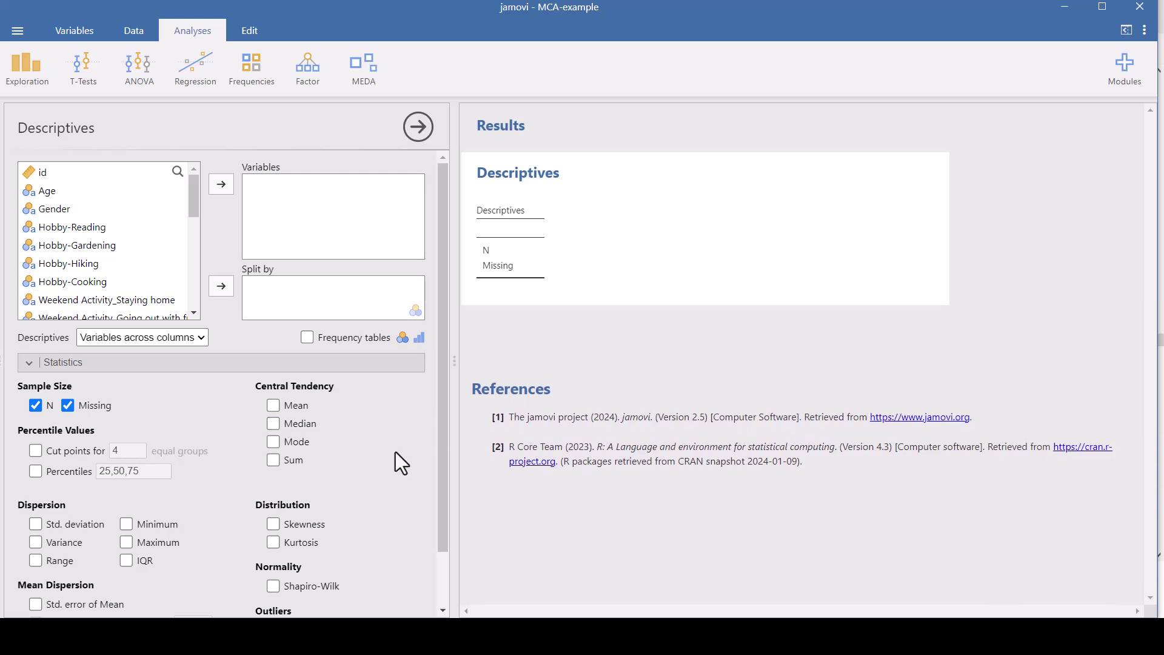
left_click(307, 338)
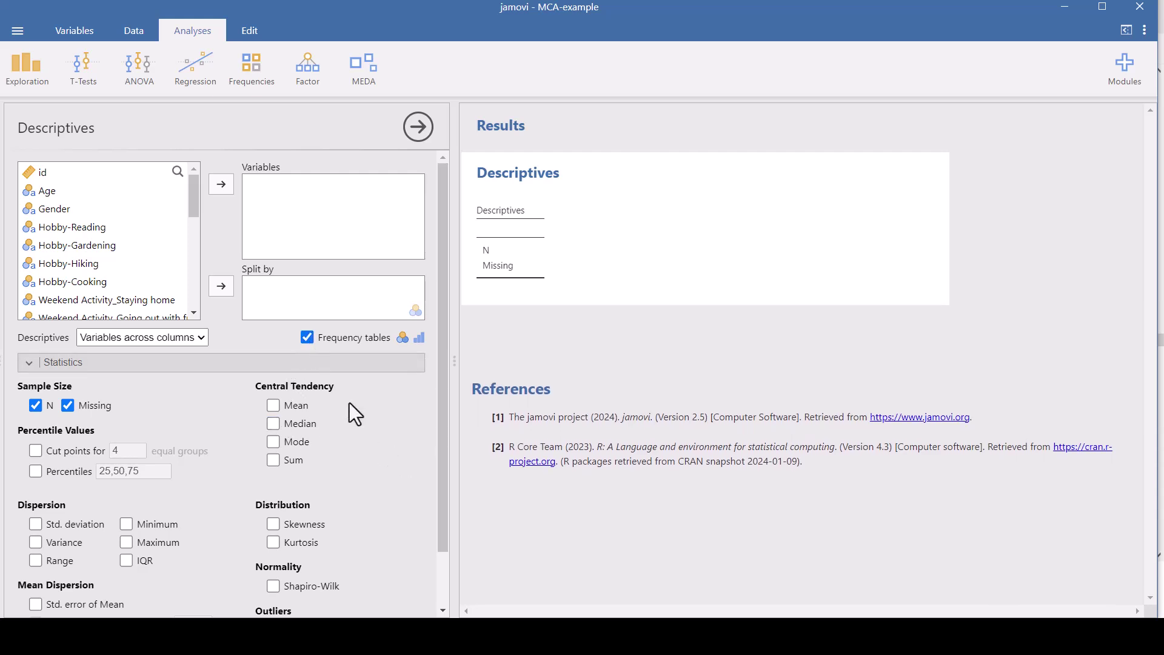
Add Hobby-Reading through Movie_Documentary as Descriptives variables
left_click(91, 229)
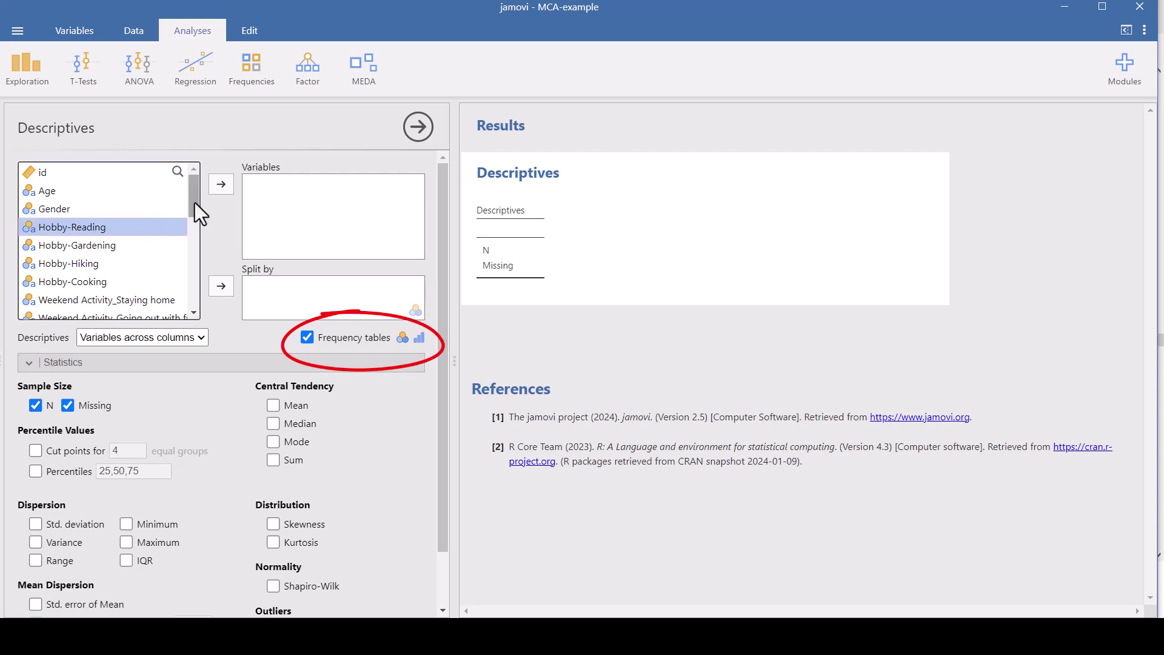
left_click_drag(195, 202, 189, 307)
left_click(144, 309, "shift")
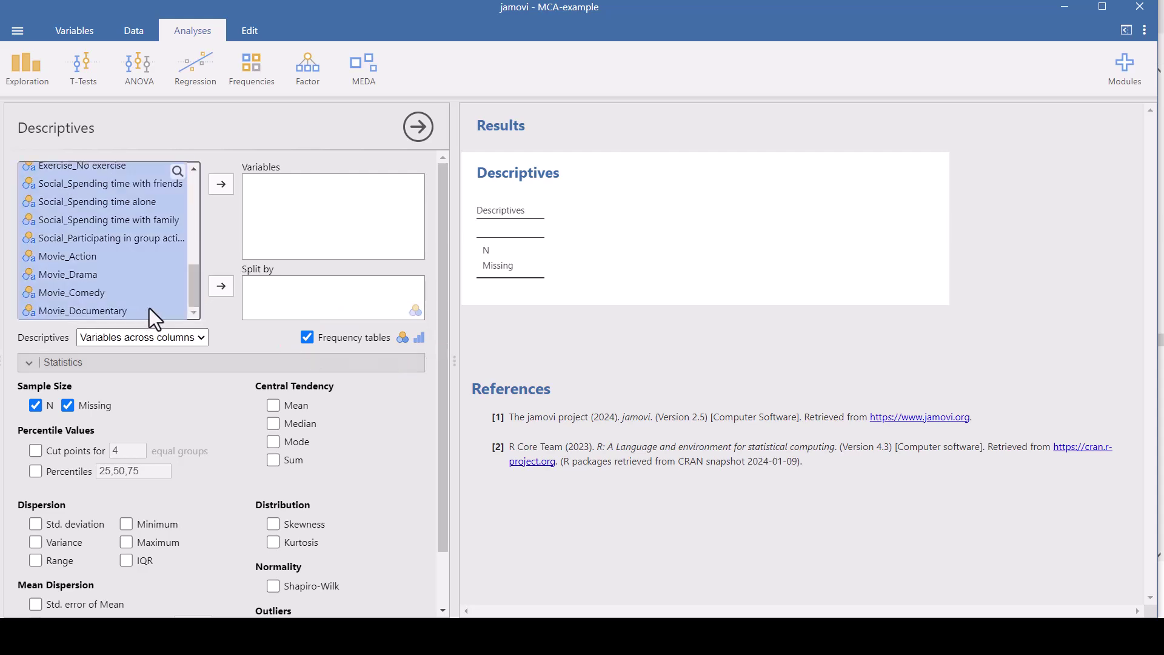
left_click(225, 190)
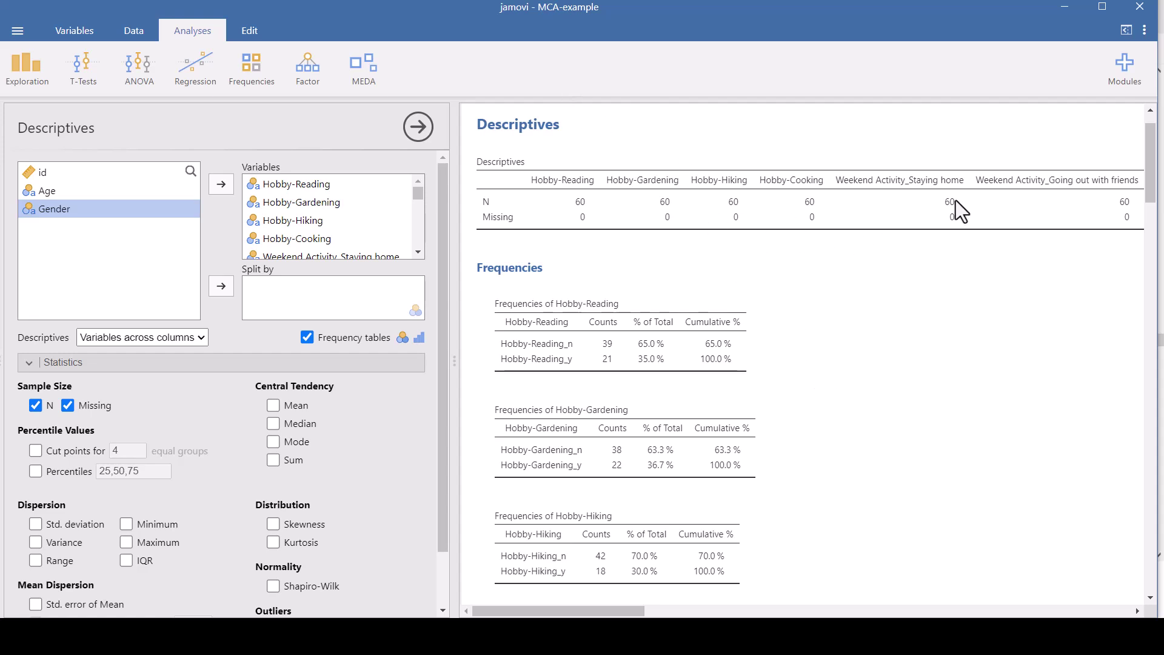
mouse_move(631, 611)
left_mouse_down()
mouse_move(1107, 614)
mouse_move(630, 614)
left_mouse_up()
scroll(865, 305, "down", 1)
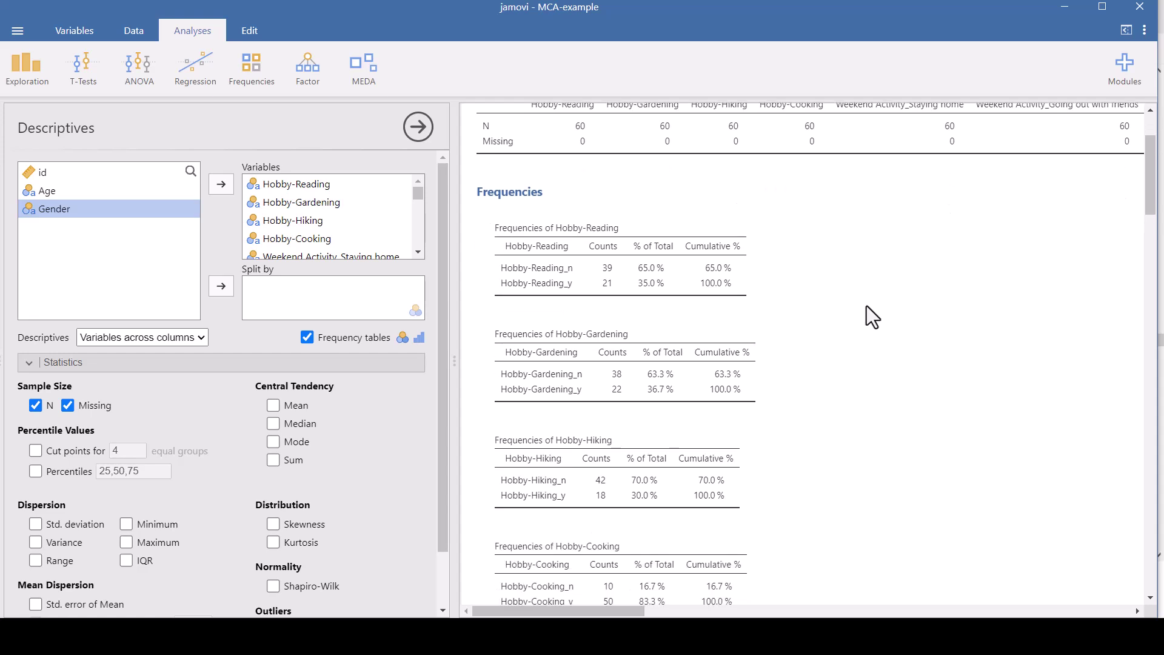
scroll(867, 306, "down", 1)
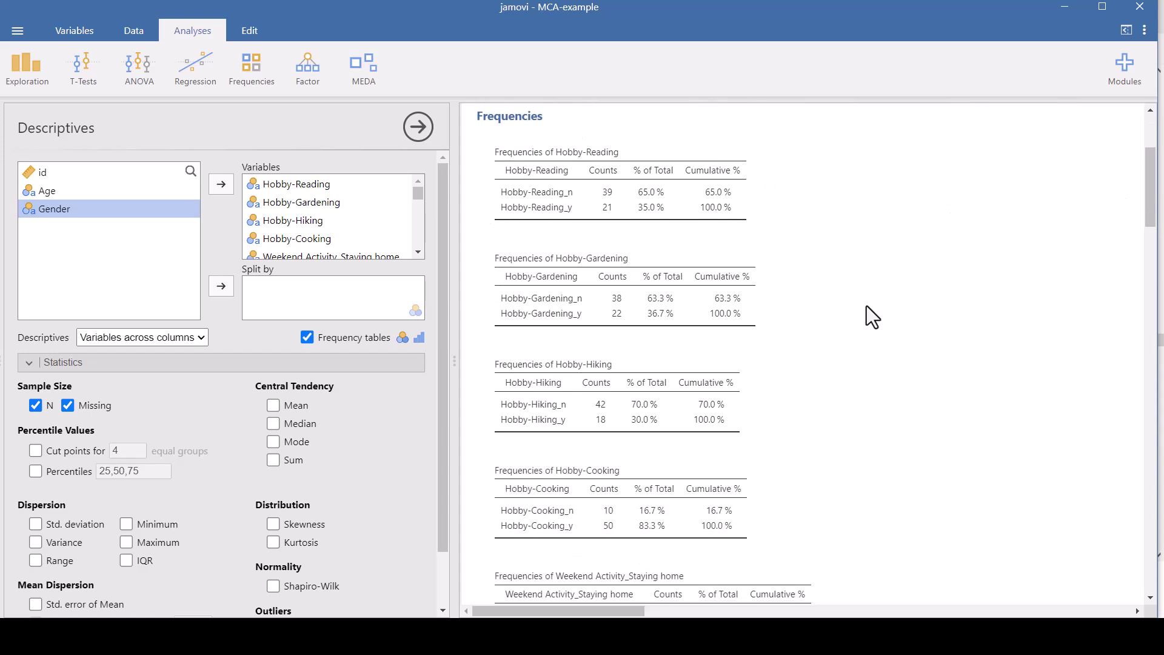
scroll(867, 306, "down", 4)
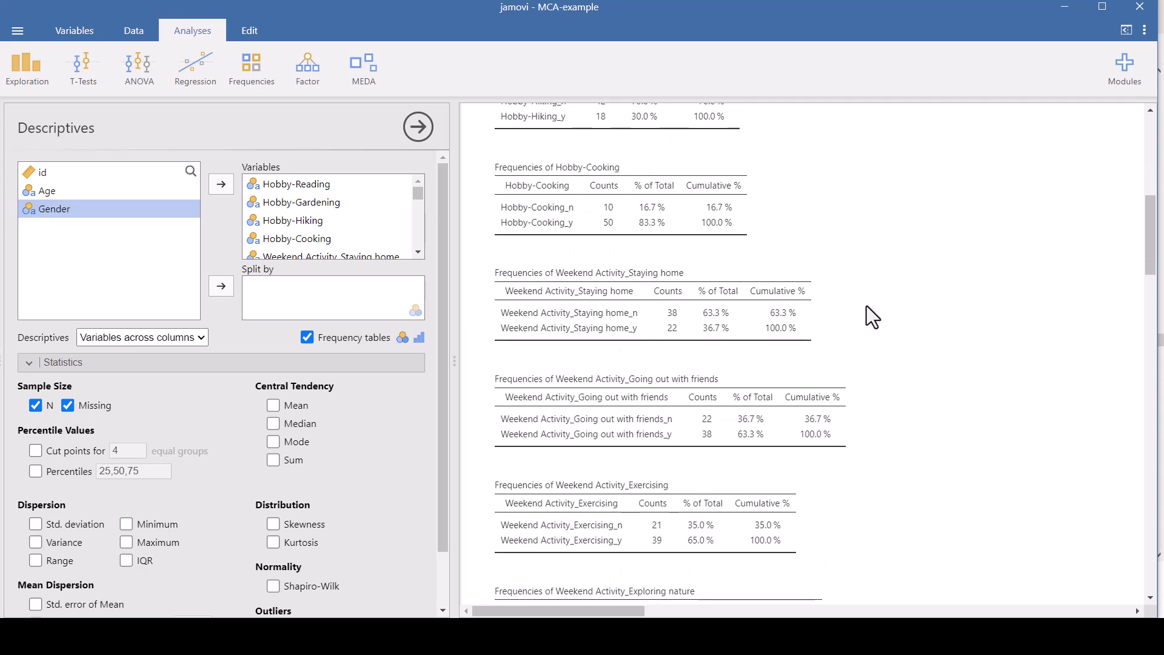
scroll(867, 306, "down", 4)
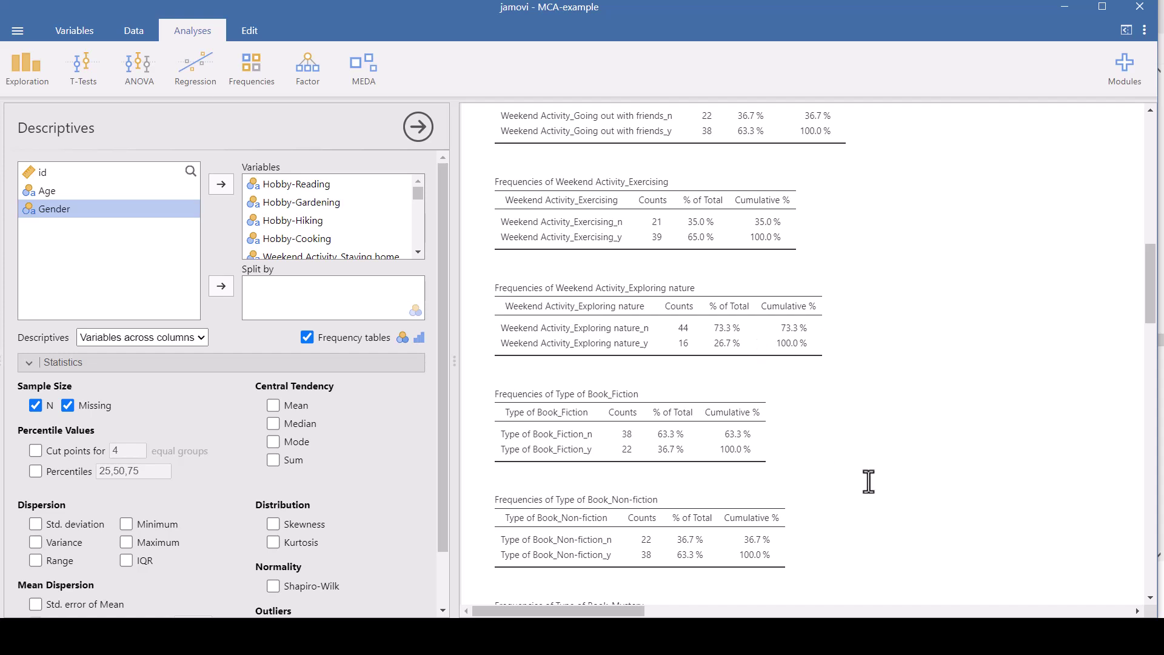
scroll(873, 485, "down", 5)
scroll(869, 483, "down", 1)
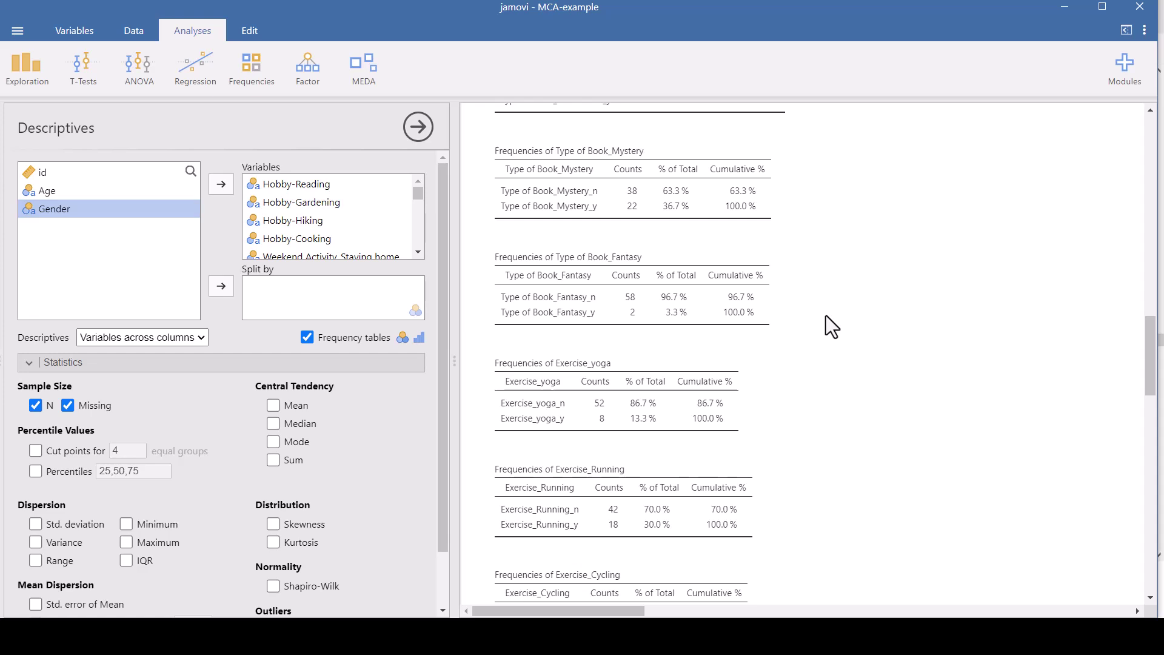
scroll(826, 316, "down", 5)
scroll(826, 317, "down", 10)
scroll(826, 317, "down", 10)
scroll(826, 318, "down", 8)
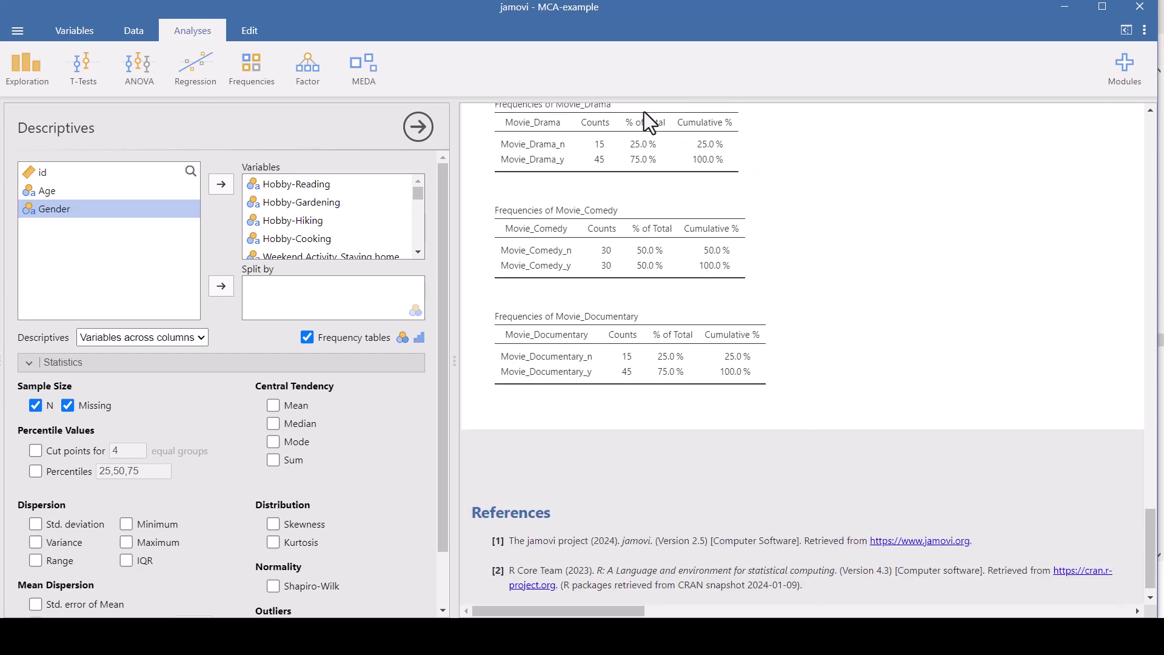
left_click(642, 110)
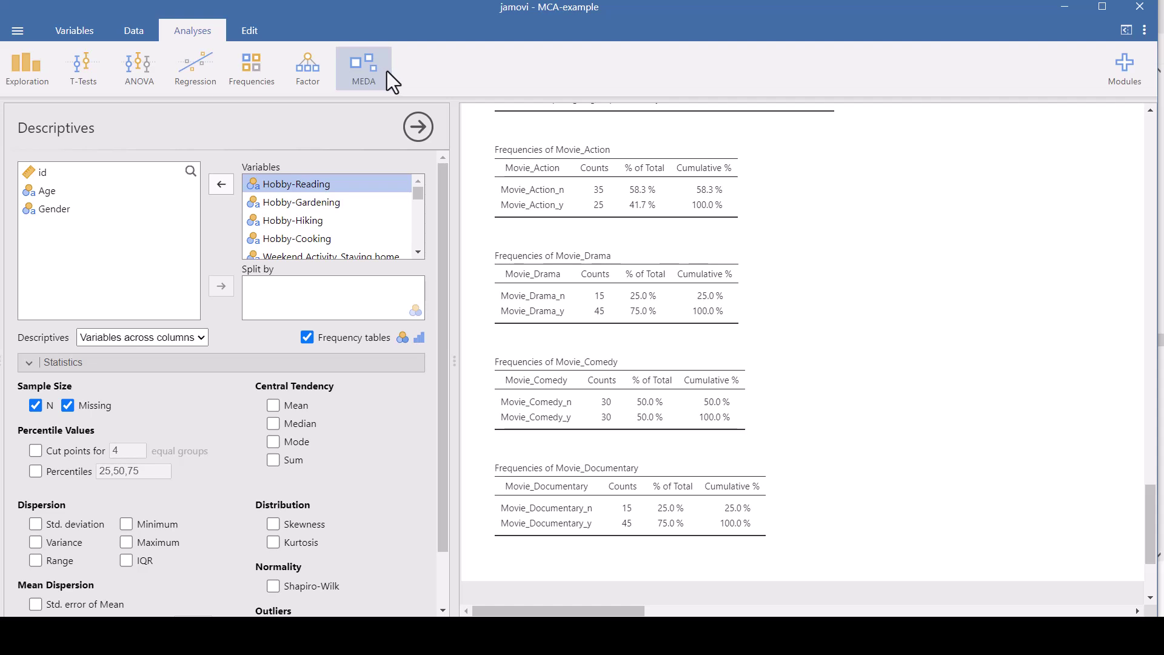
Start a Multiple Correspondence Analysis from the MEDA module
left_click(361, 65)
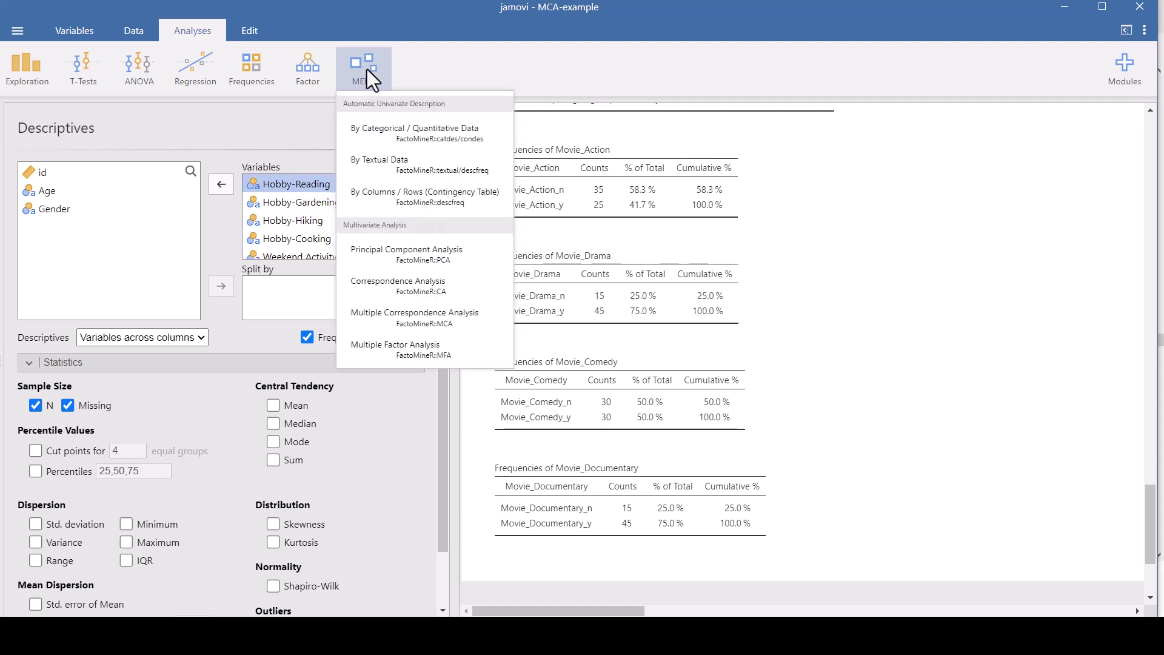
left_click(443, 318)
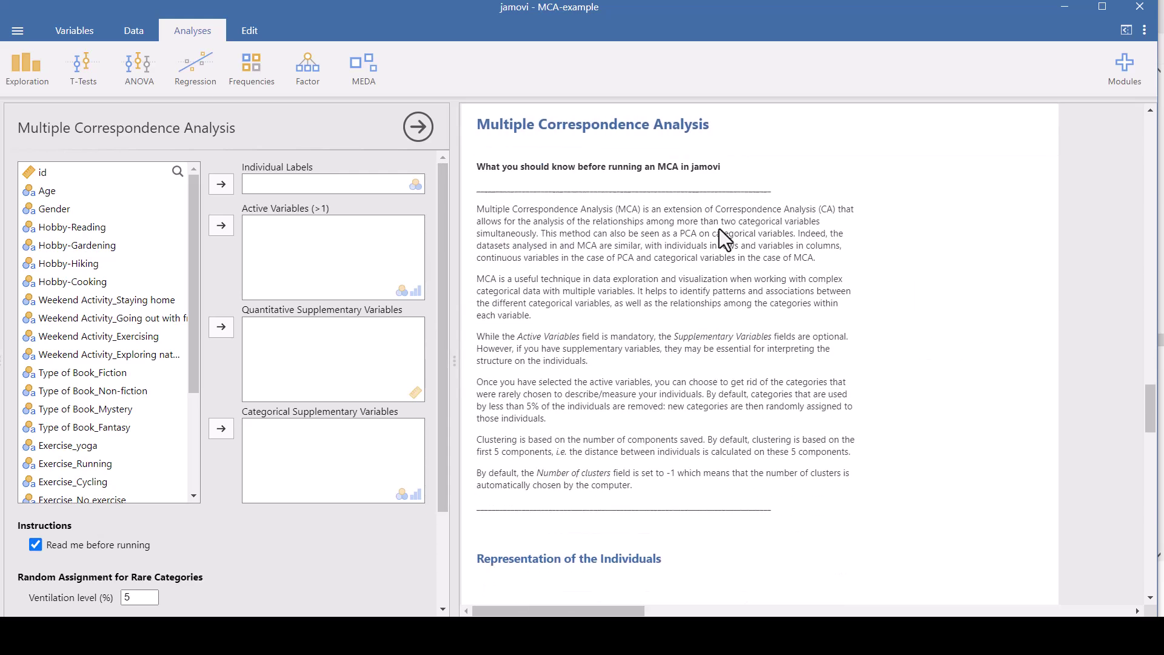
left_click(35, 544)
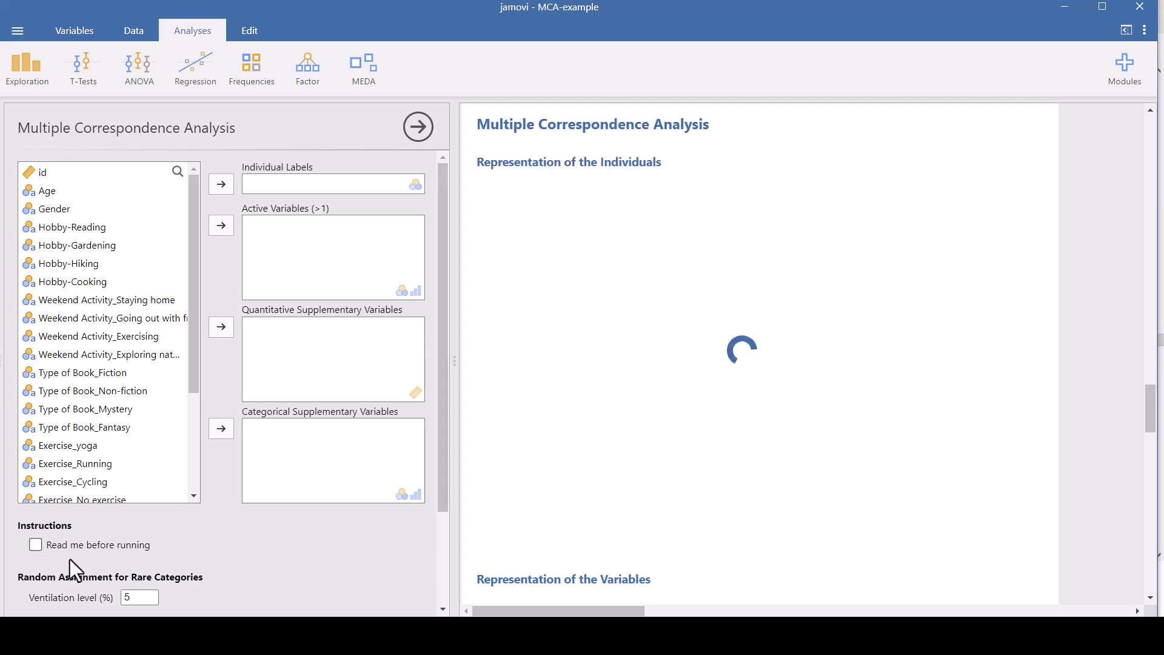
left_click(35, 546)
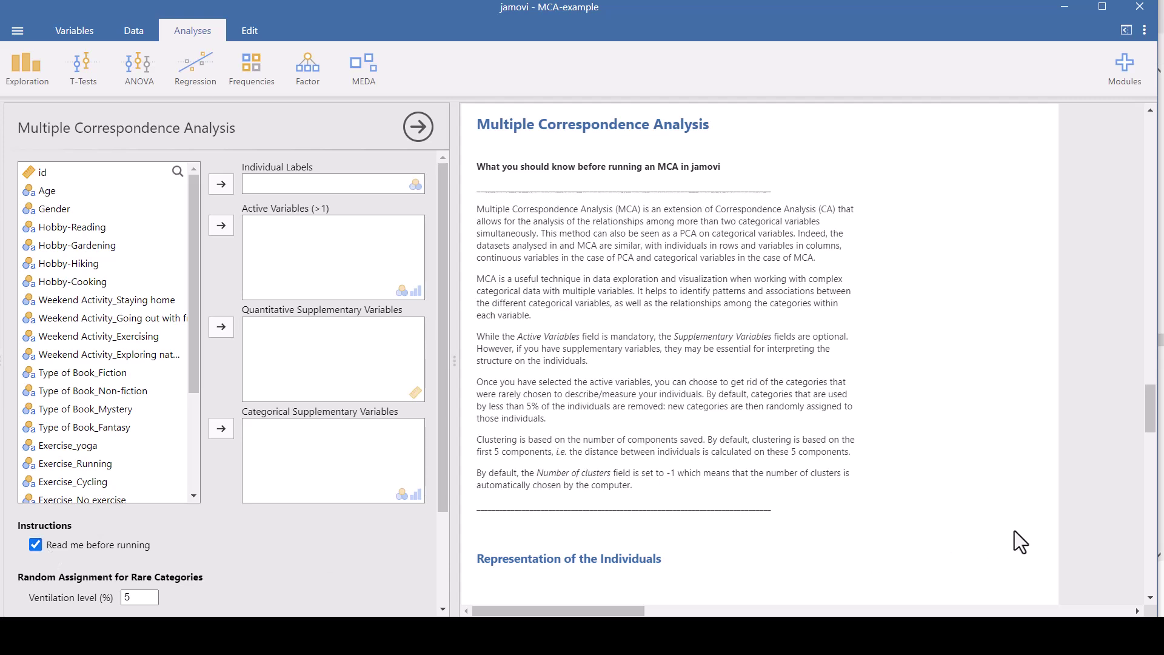
scroll(1014, 530, "down", 3)
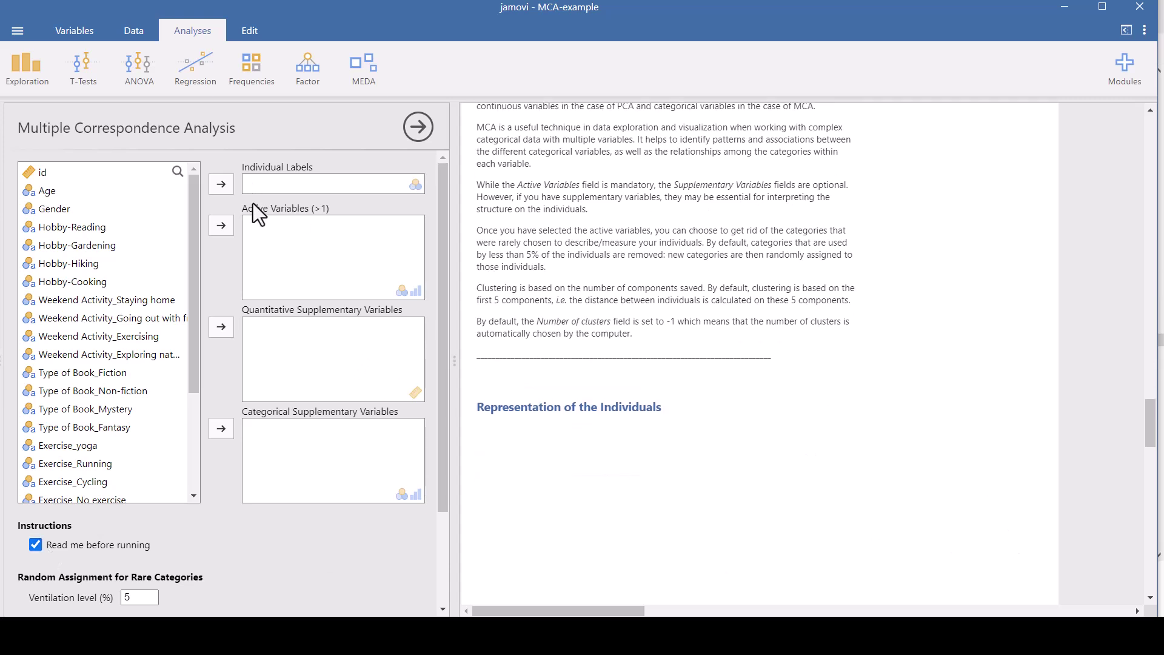
Add Hobby-Reading to Type of Book_Mystery and Exercise_yoga to Movie_Documentary as active variables
left_click(118, 232)
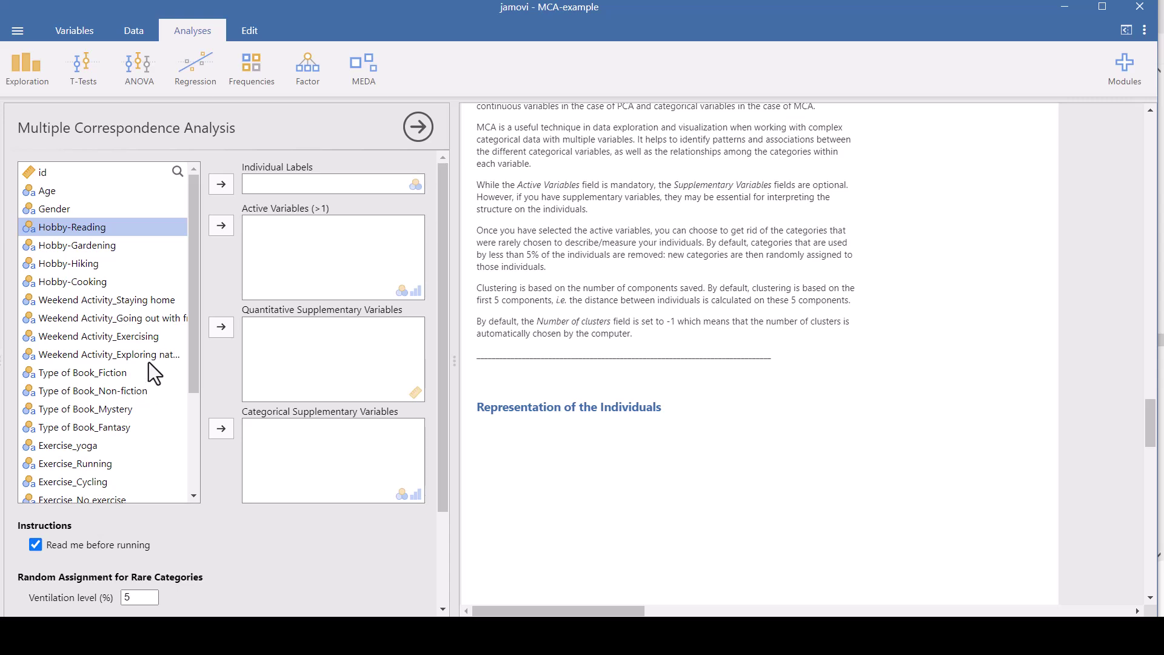
left_click(158, 414, "shift")
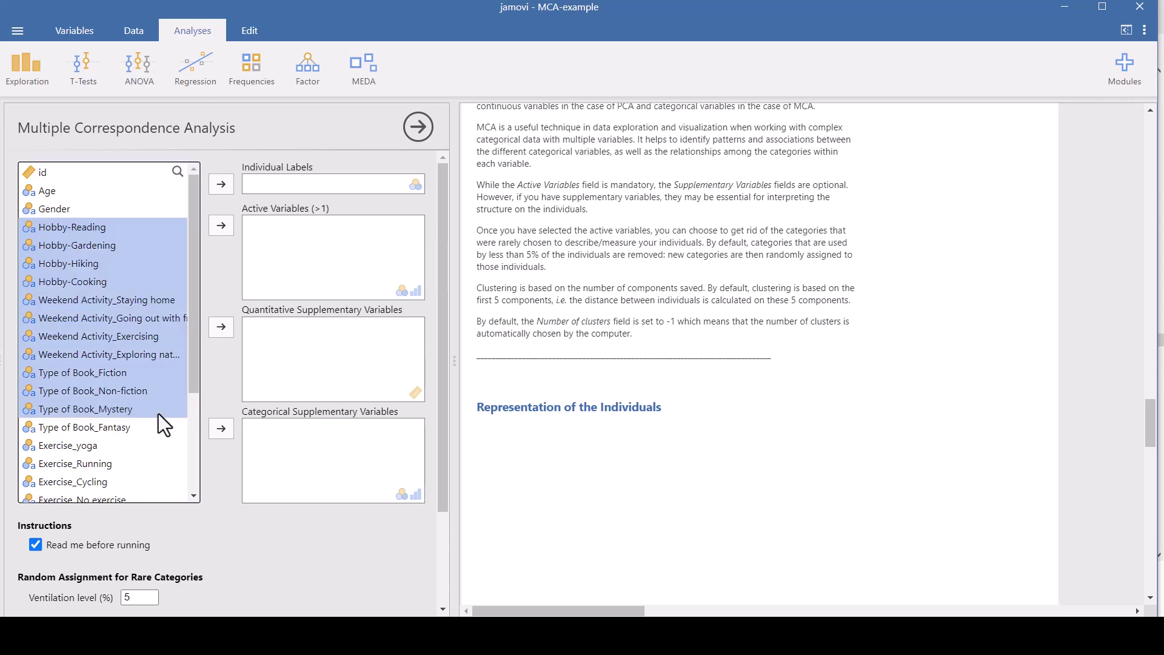
left_click(221, 225)
left_click(143, 247)
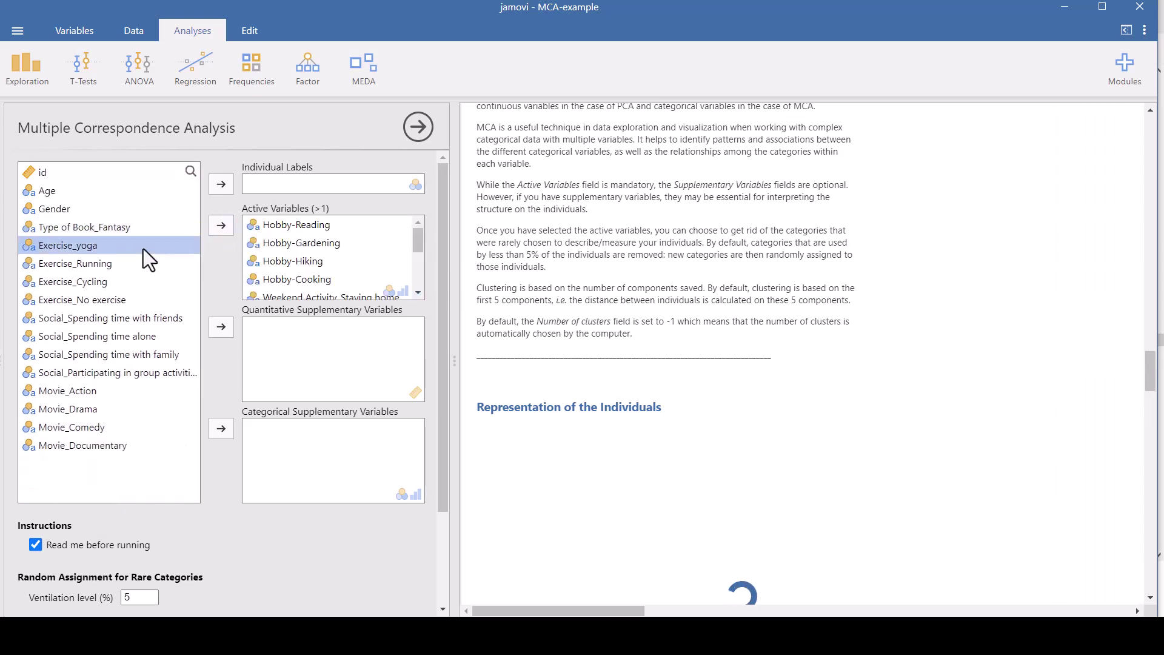
left_click(162, 447, "shift")
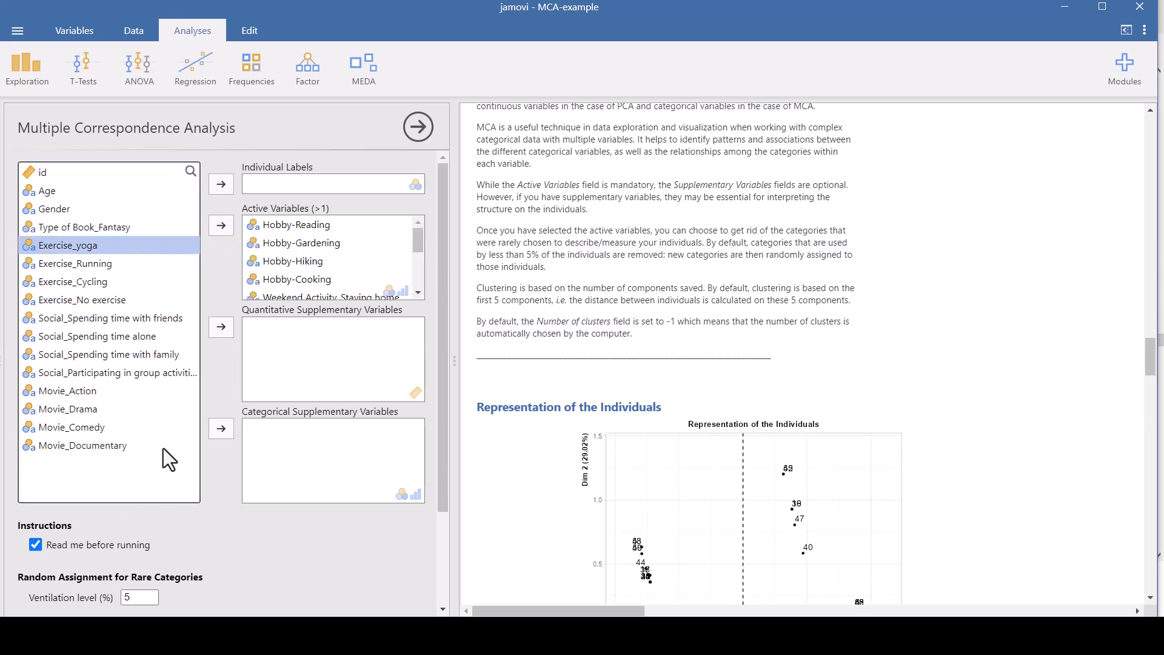
left_click(221, 226)
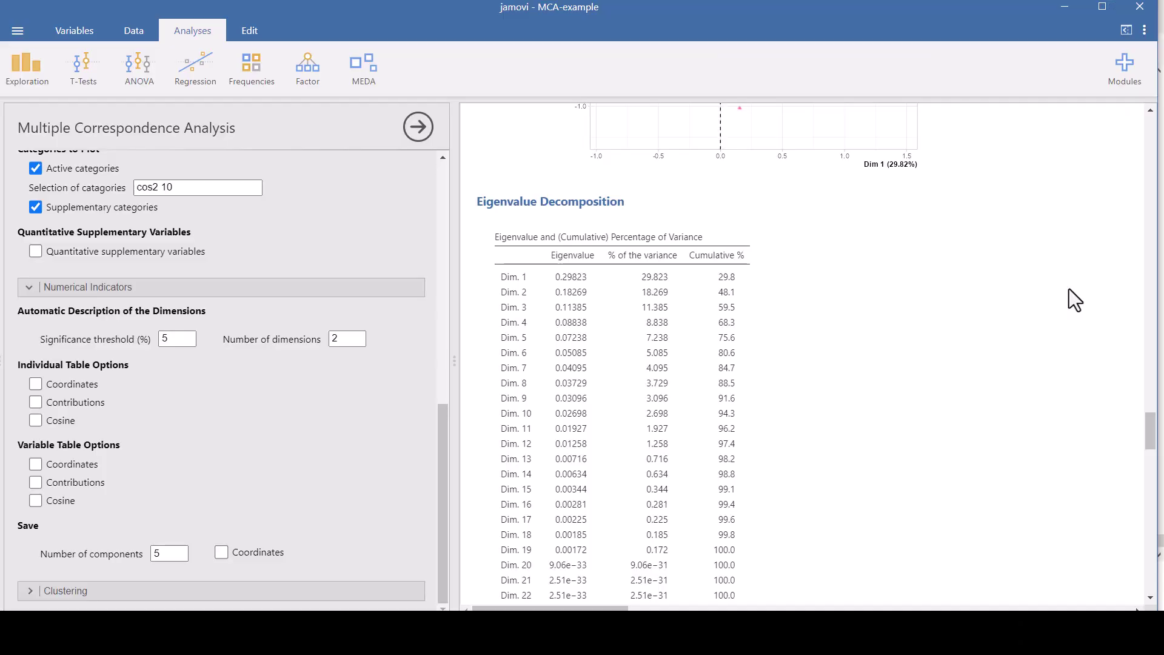
scroll(1068, 289, "down", 1)
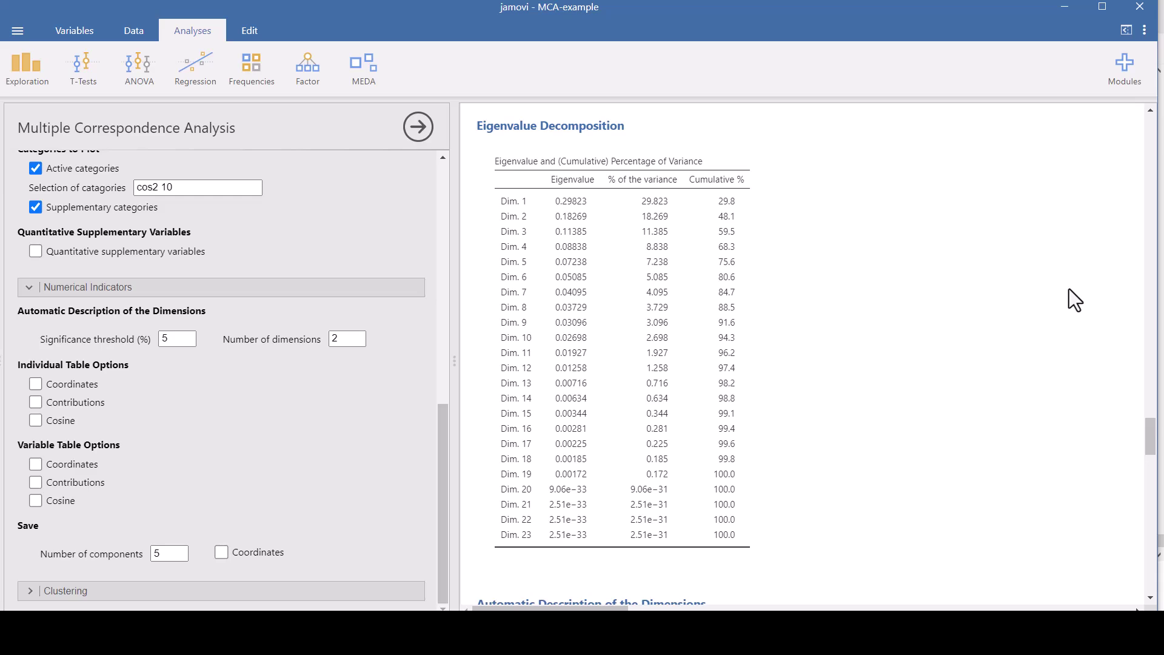
scroll(1069, 290, "up", 1)
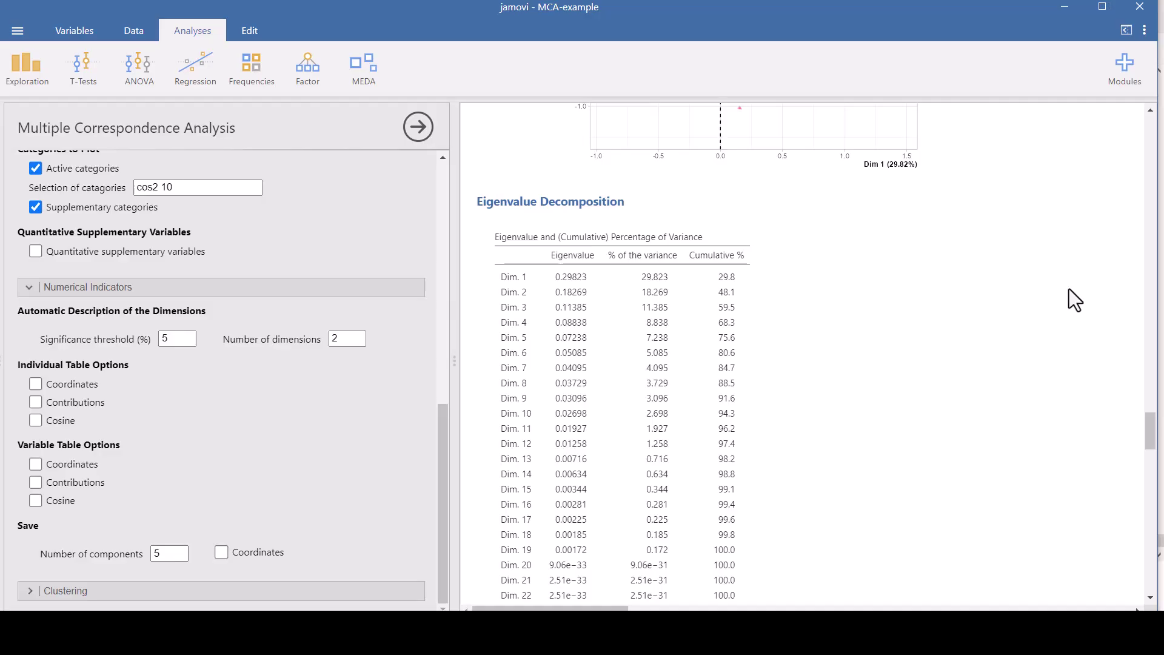
scroll(1068, 289, "down", 1)
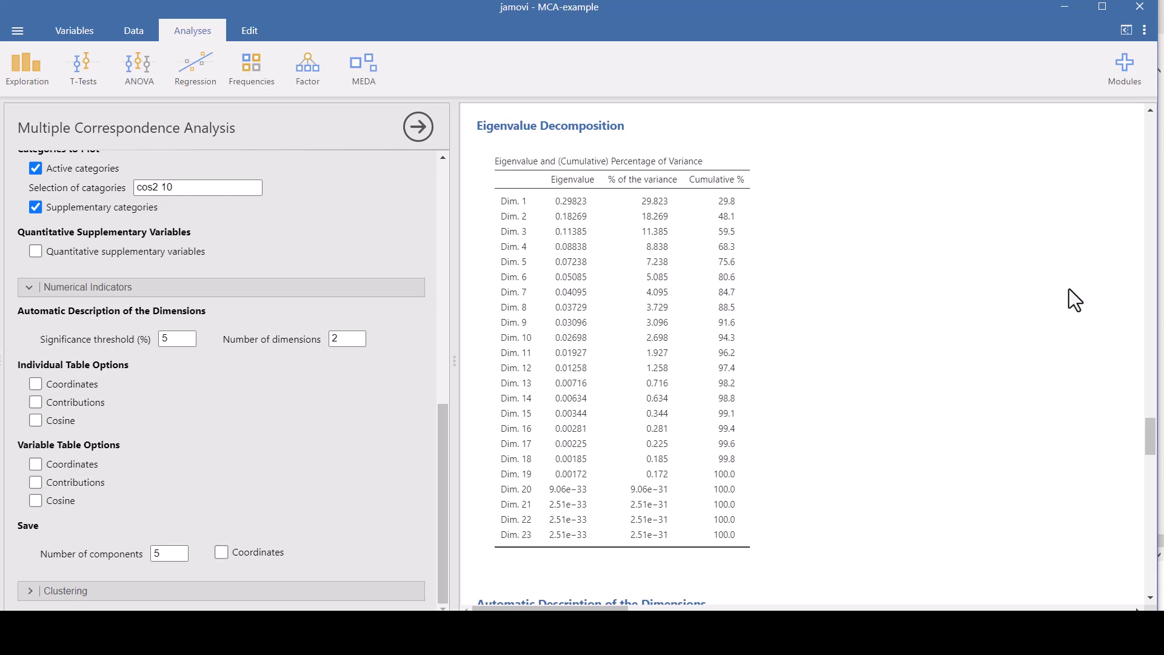
Change the number of described dimensions from 2 to 5
key("BackSpace")
type("5")
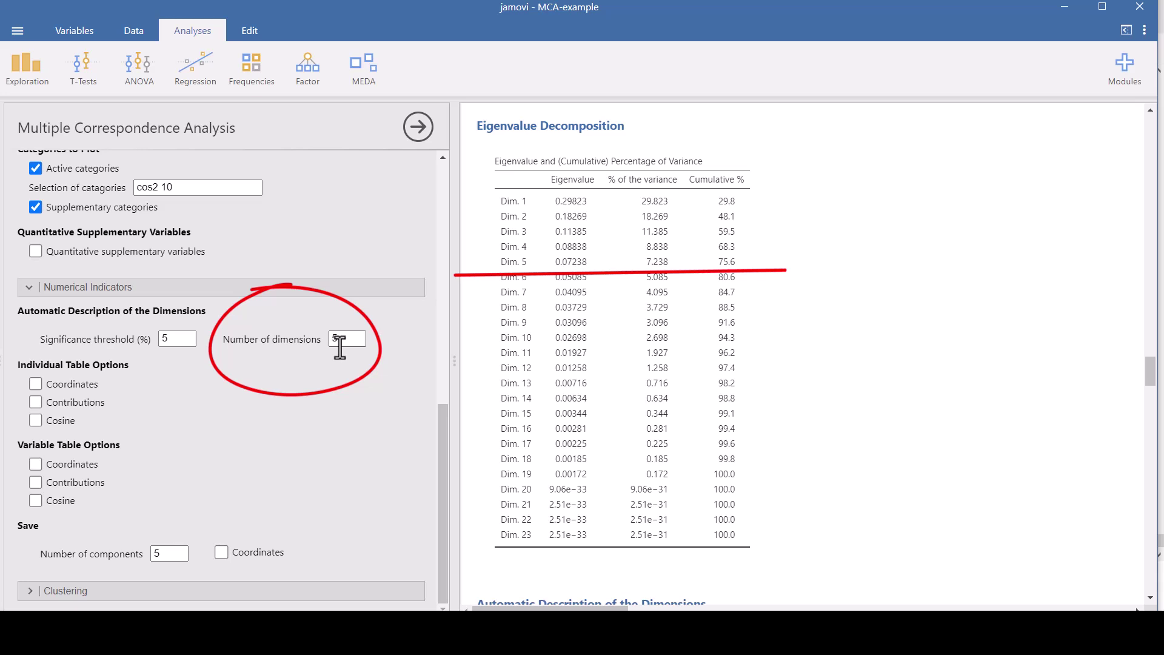
Scroll through the dimension description, led by Hobby.Gardening with R2 0.92560
scroll(1097, 181, "down", 7)
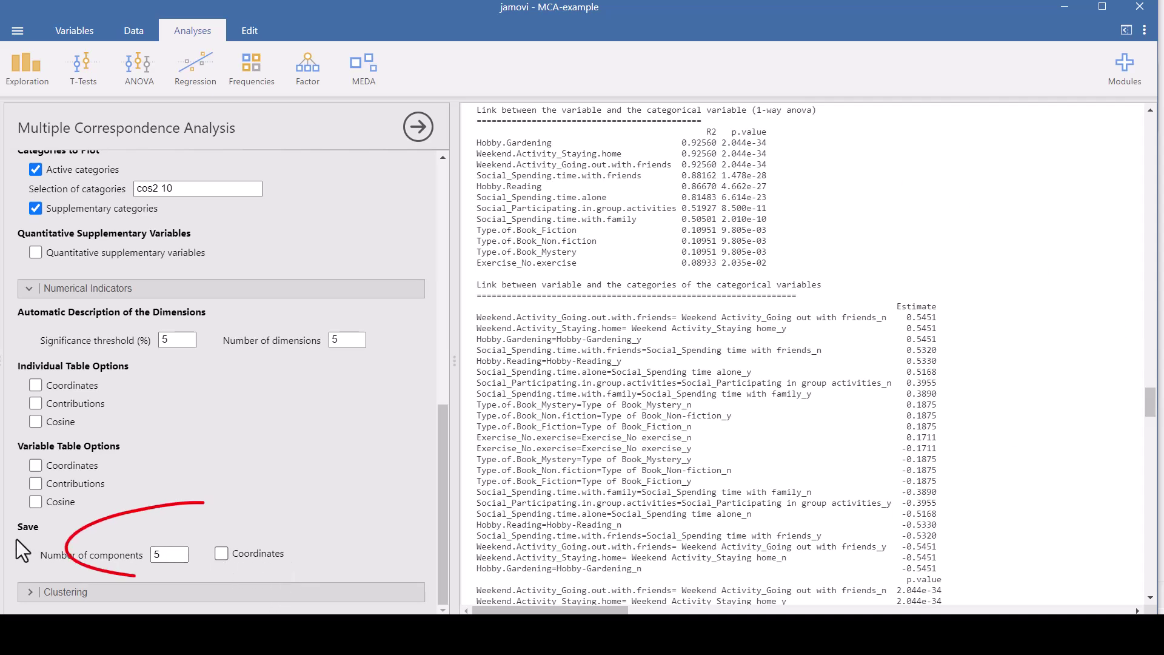
Save the MCA component coordinates and view the new Dim. 1 column in the spreadsheet
left_click(221, 553)
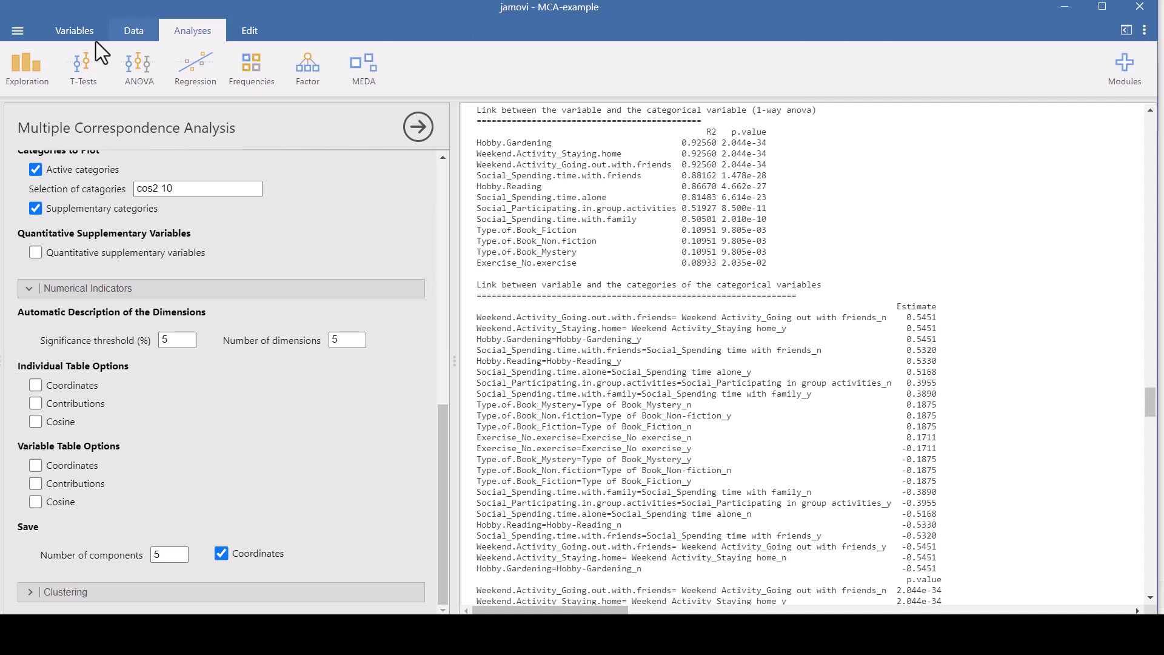
left_click(136, 31)
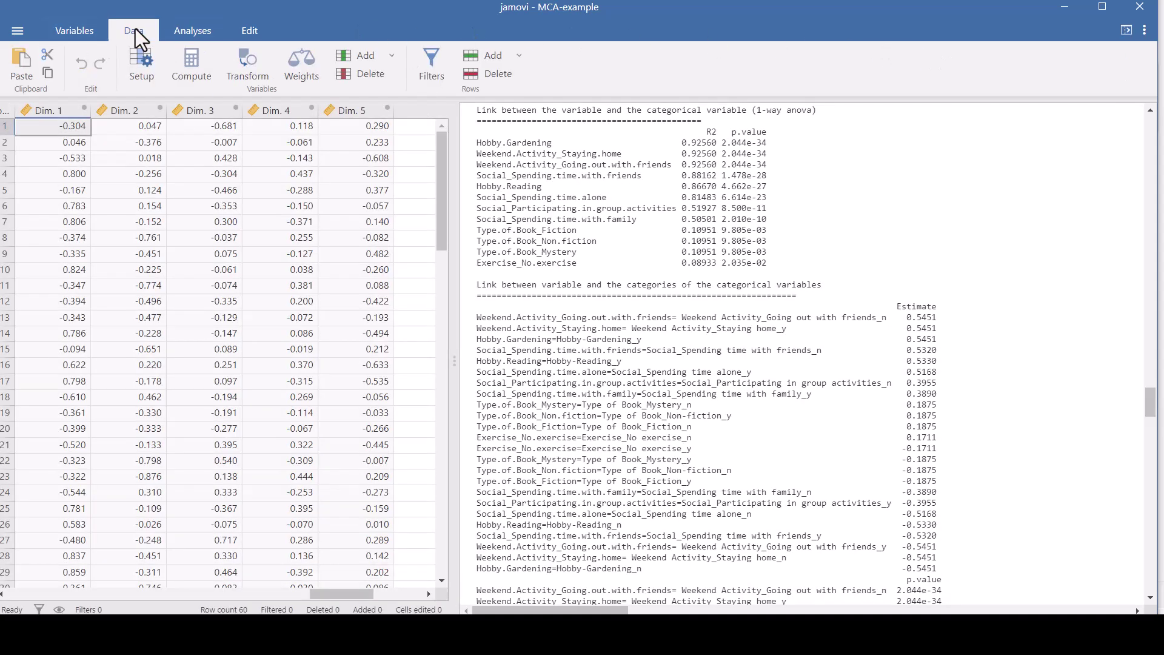
left_click_drag(336, 591, 316, 603)
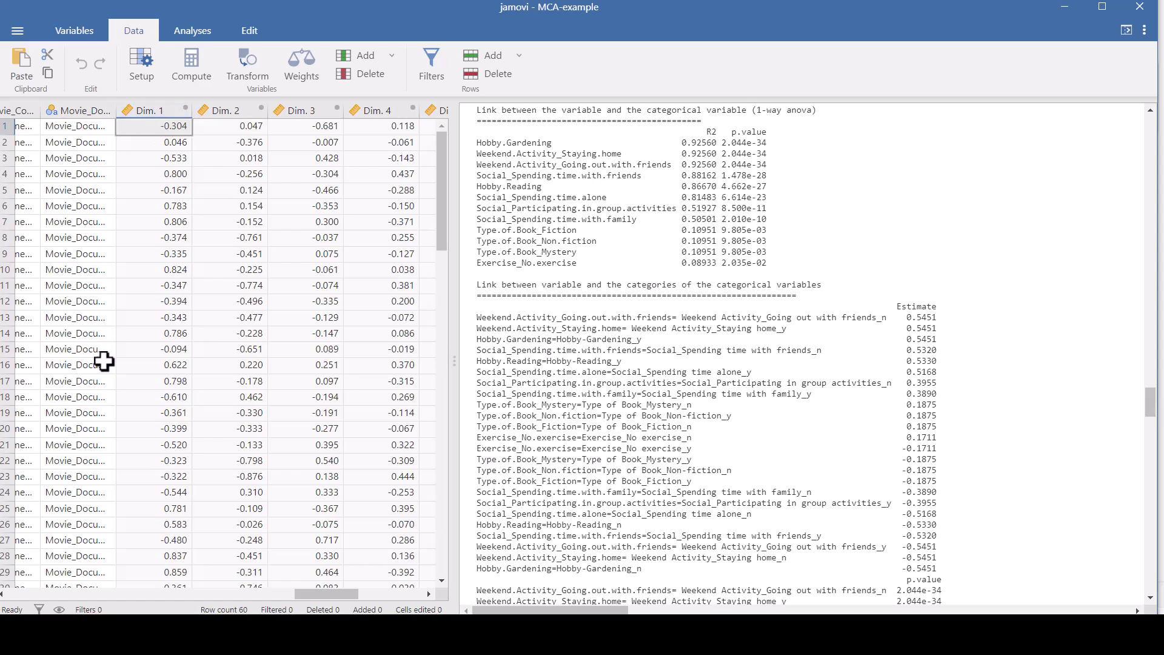
left_click(136, 125)
Step down through the saved Dim. 1 coordinate values
key("Down")
key("Down")
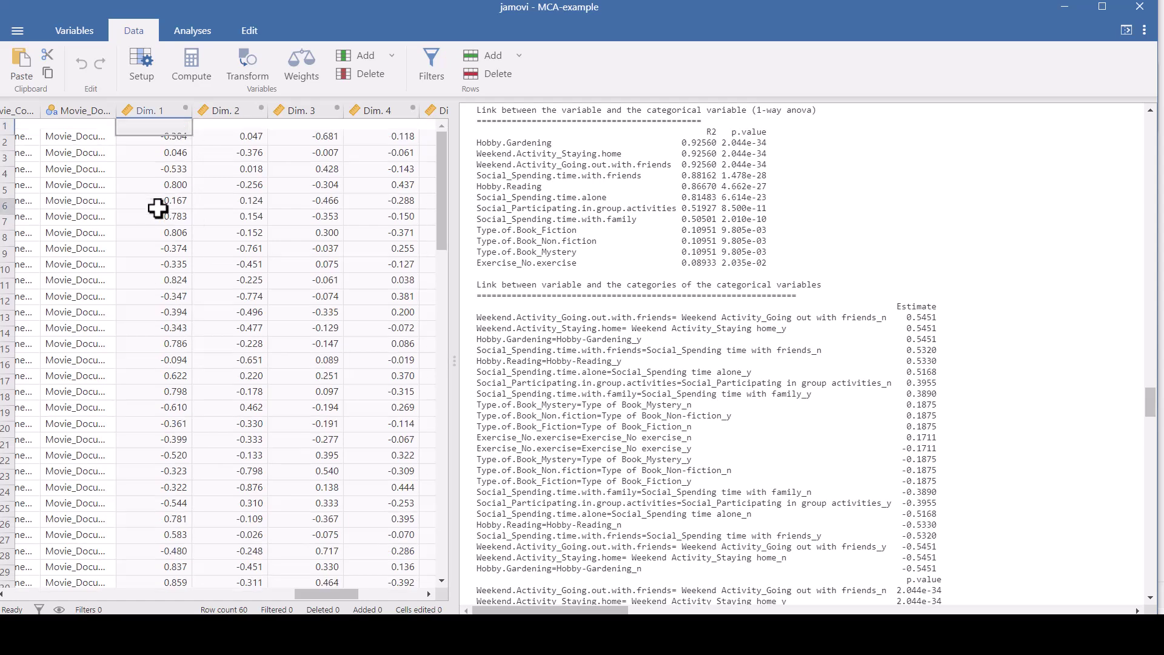
key("Down")
key("Down")
key("Down")
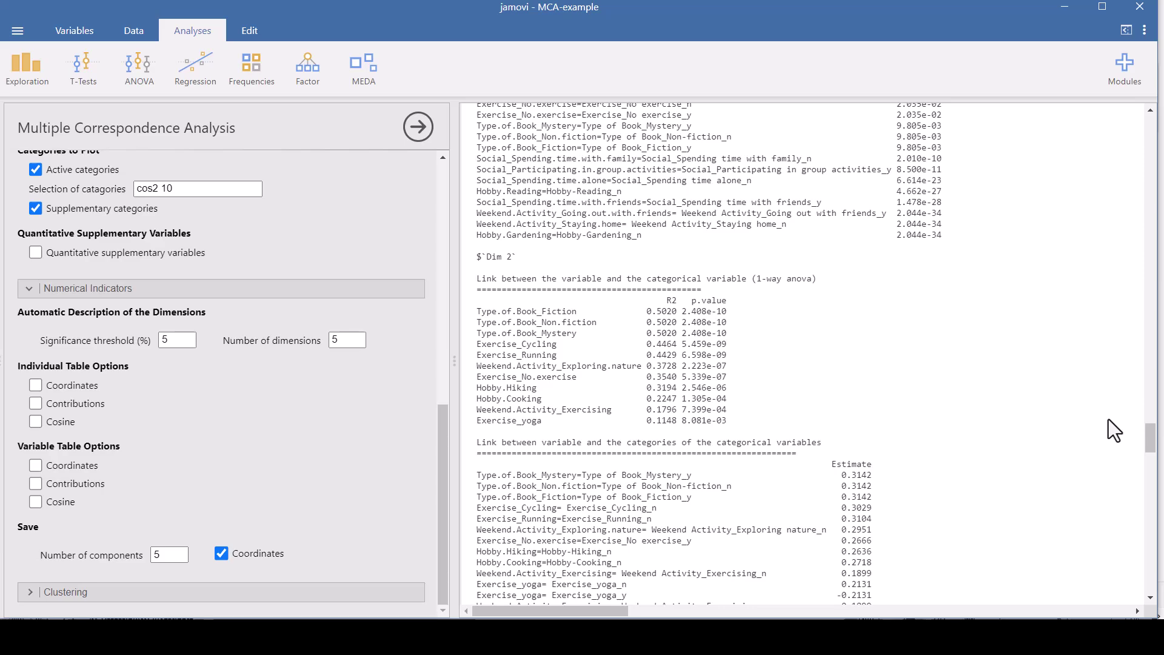
Read ChatGPT's interpretation of Dim 2 as 'Intellectual and Physical Activity Preferences'
key("alt+Tab")
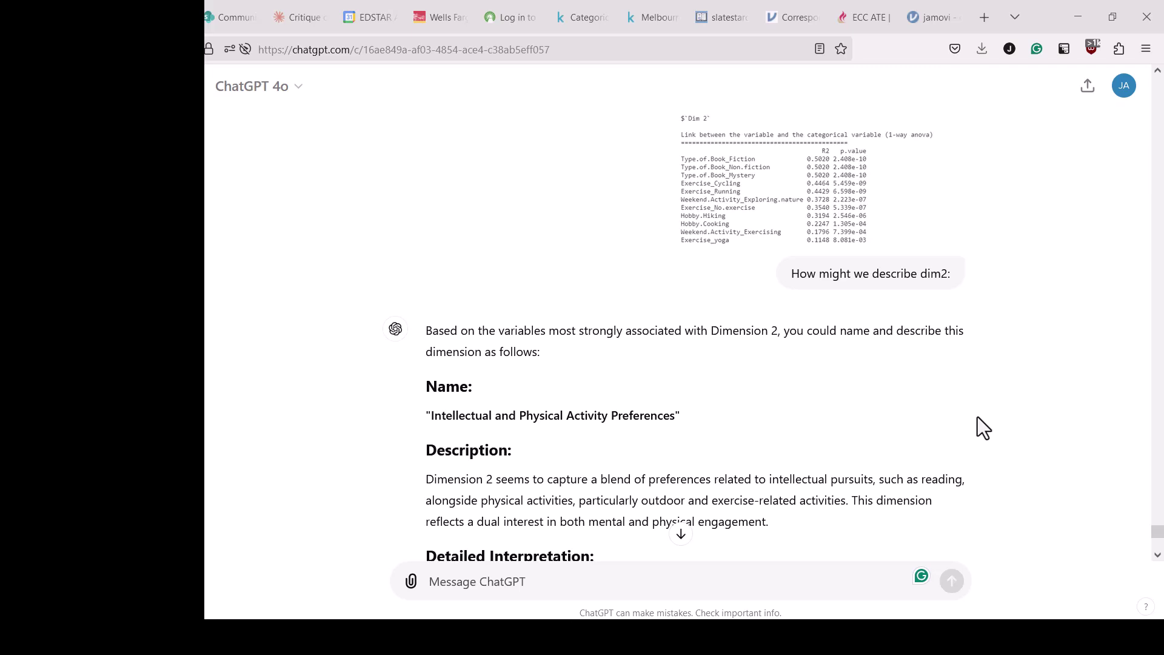
scroll(977, 416, "down", 2)
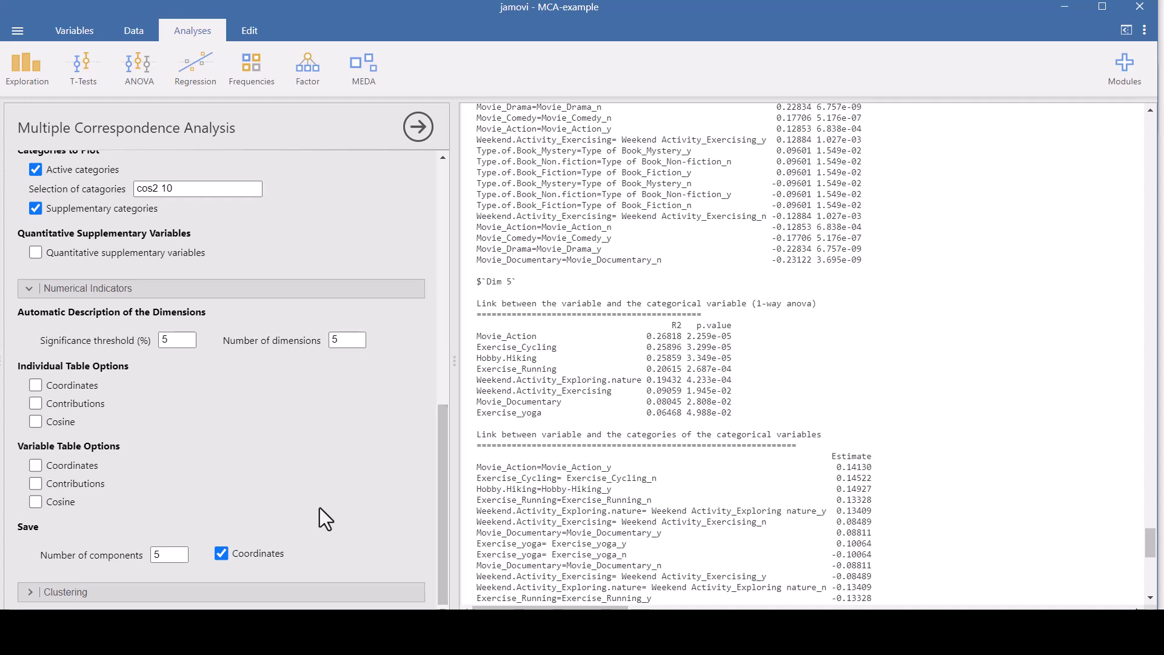
Turn on MCA clustering: represent the individuals by cluster and save a Cluster variable
left_click(238, 588)
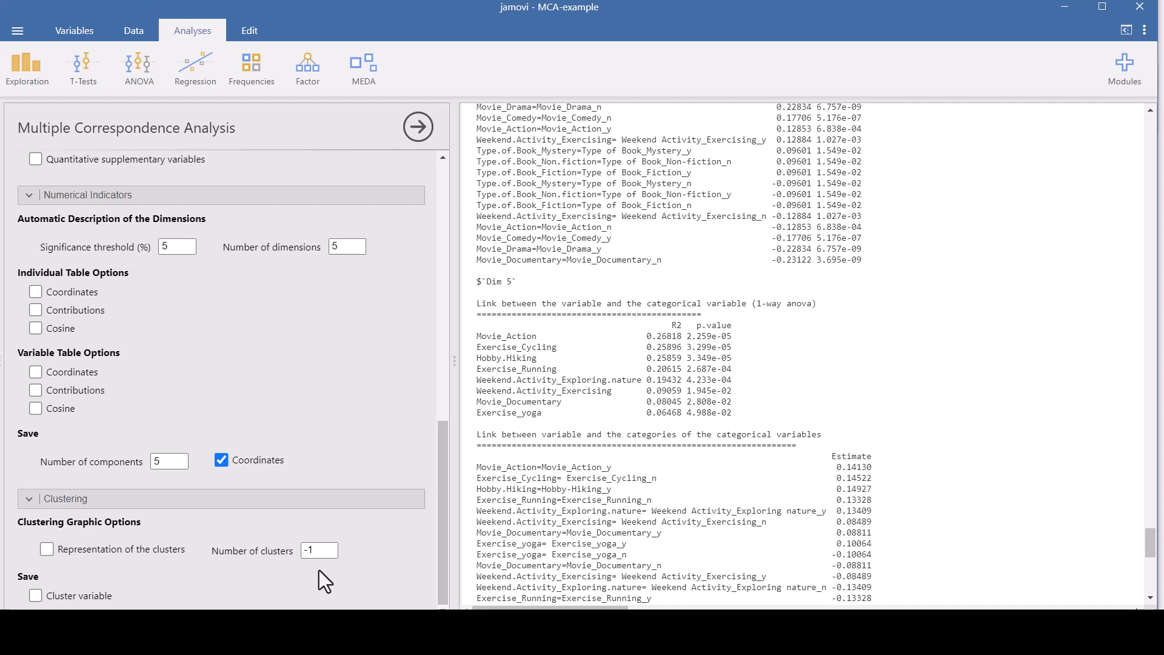
left_click(47, 549)
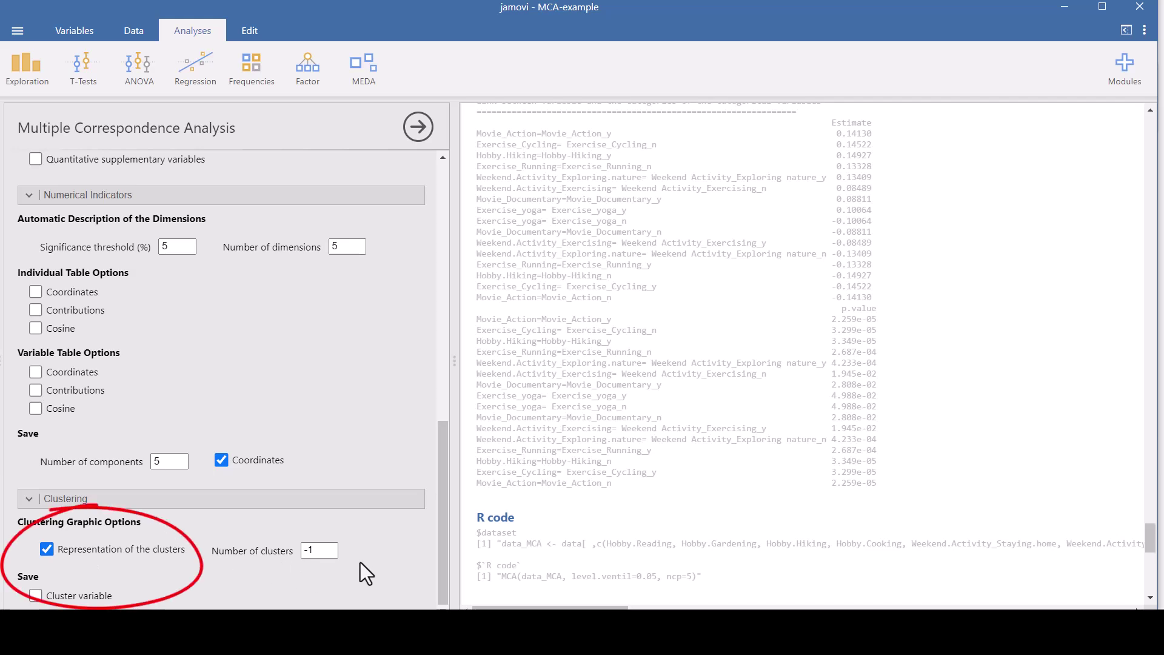
left_click(35, 596)
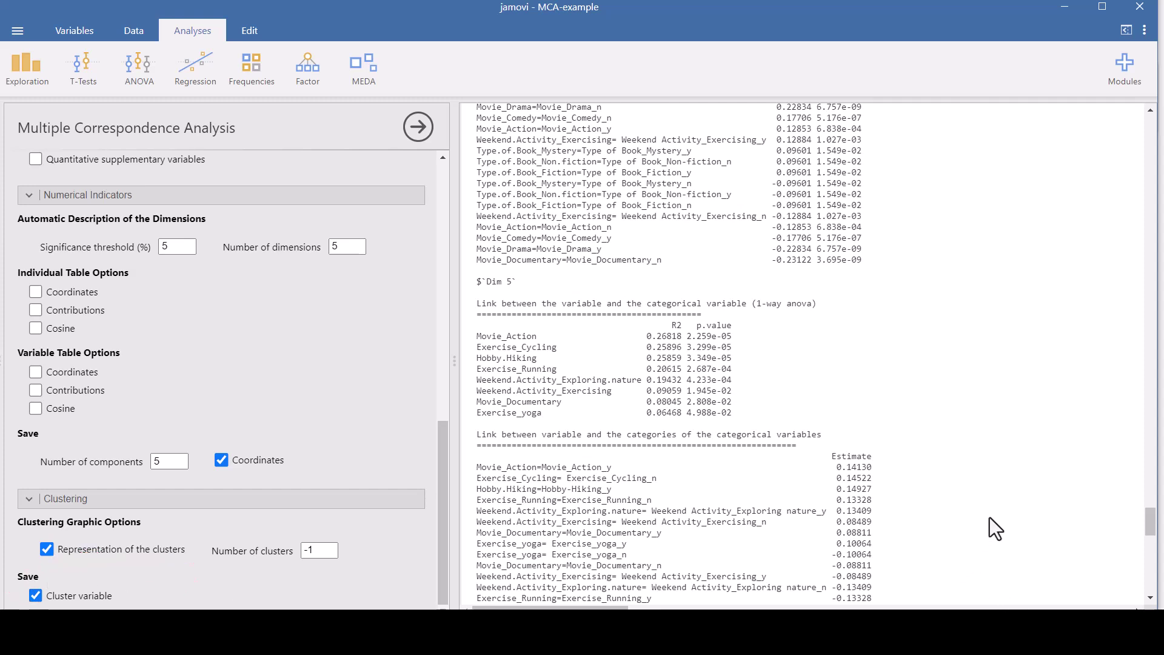
Scroll to the three-cluster plot on Dim 1 and Dim 2, then back to Graphic Options
scroll(989, 518, "down", 5)
scroll(990, 527, "down", 8)
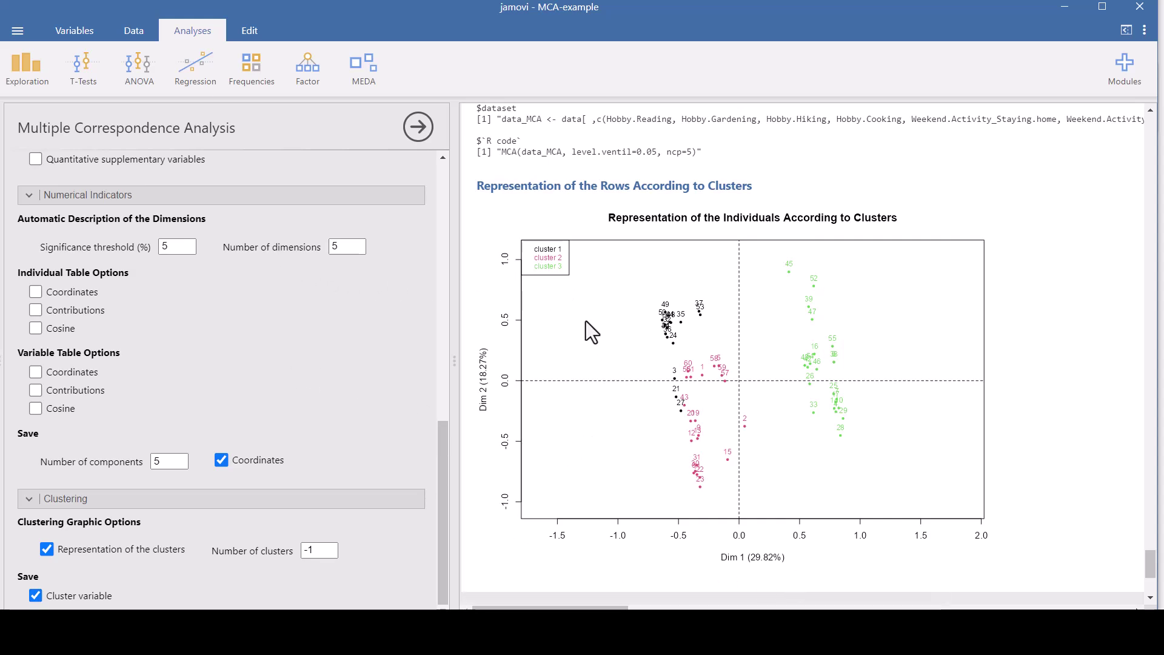
scroll(326, 377, "up", 4)
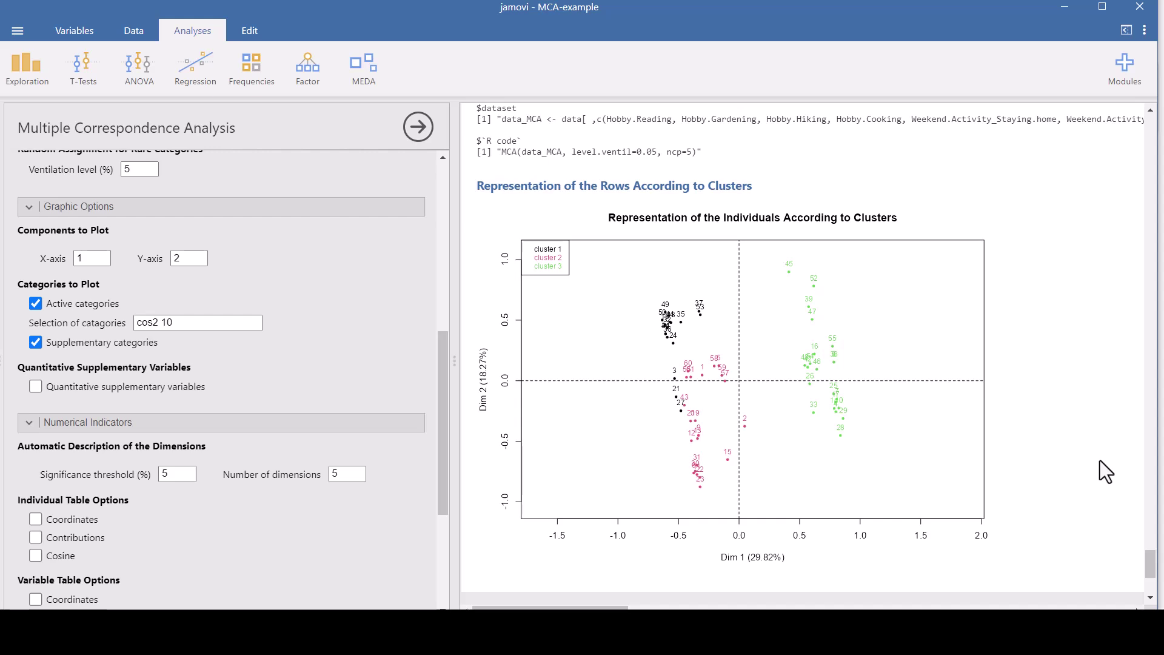
scroll(1100, 460, "up", 1)
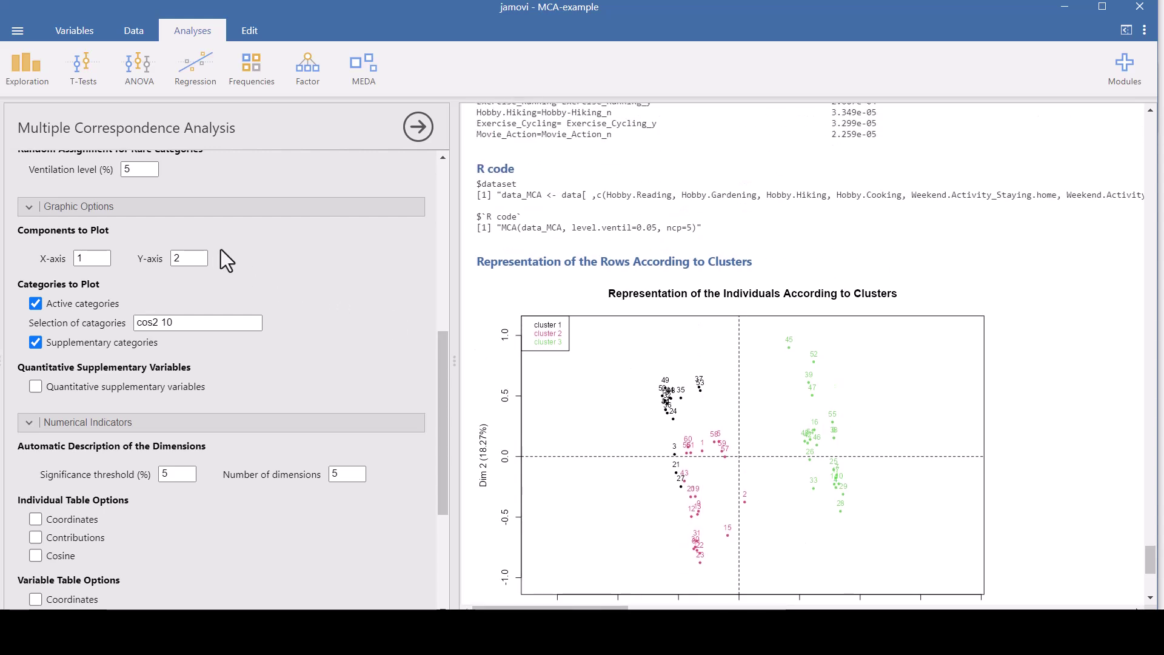
Set the cluster plot's Y-axis to dimension 3, showing Dim 1 against Dim 3
left_click(182, 257)
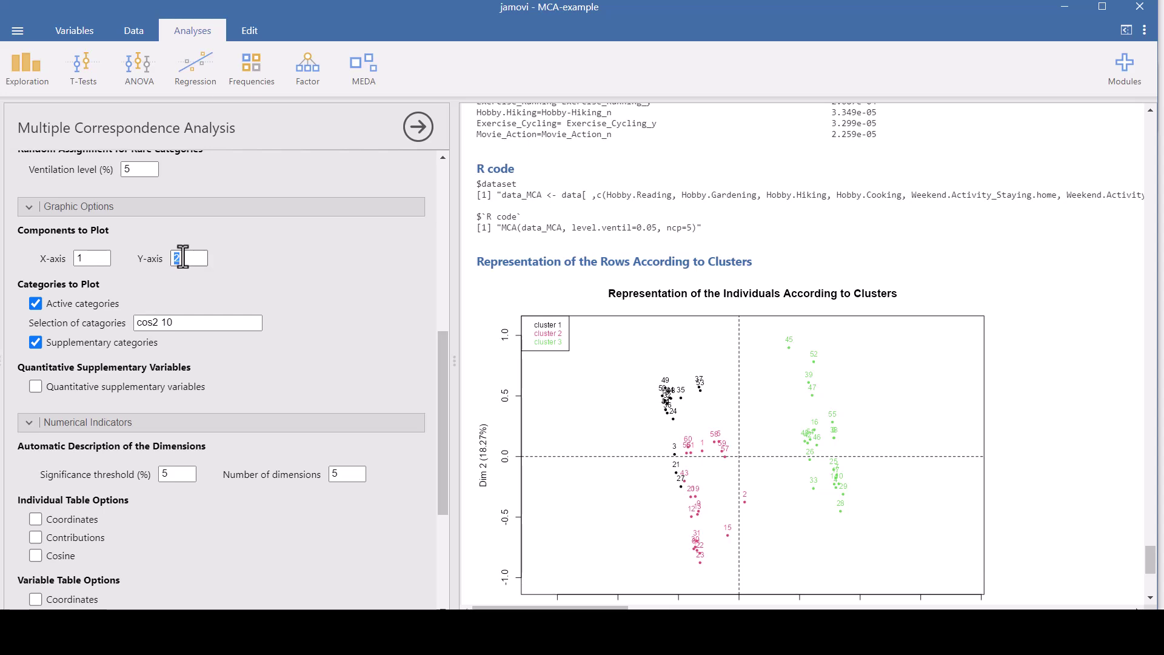
type("3")
left_click(1101, 421)
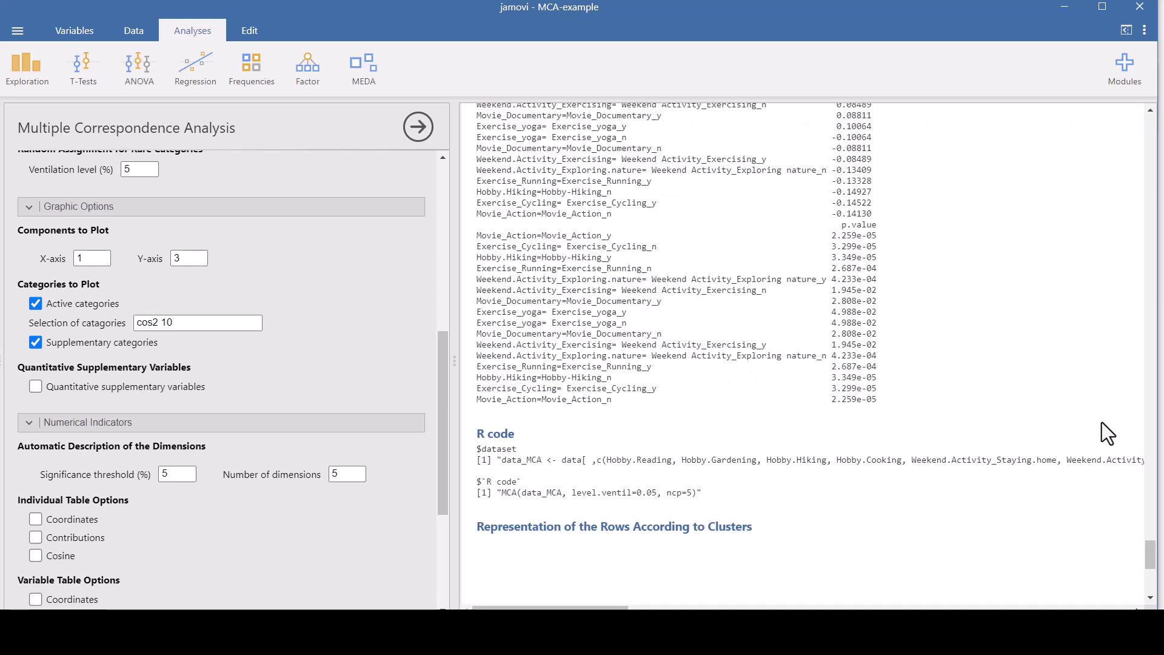
scroll(1101, 422, "down", 5)
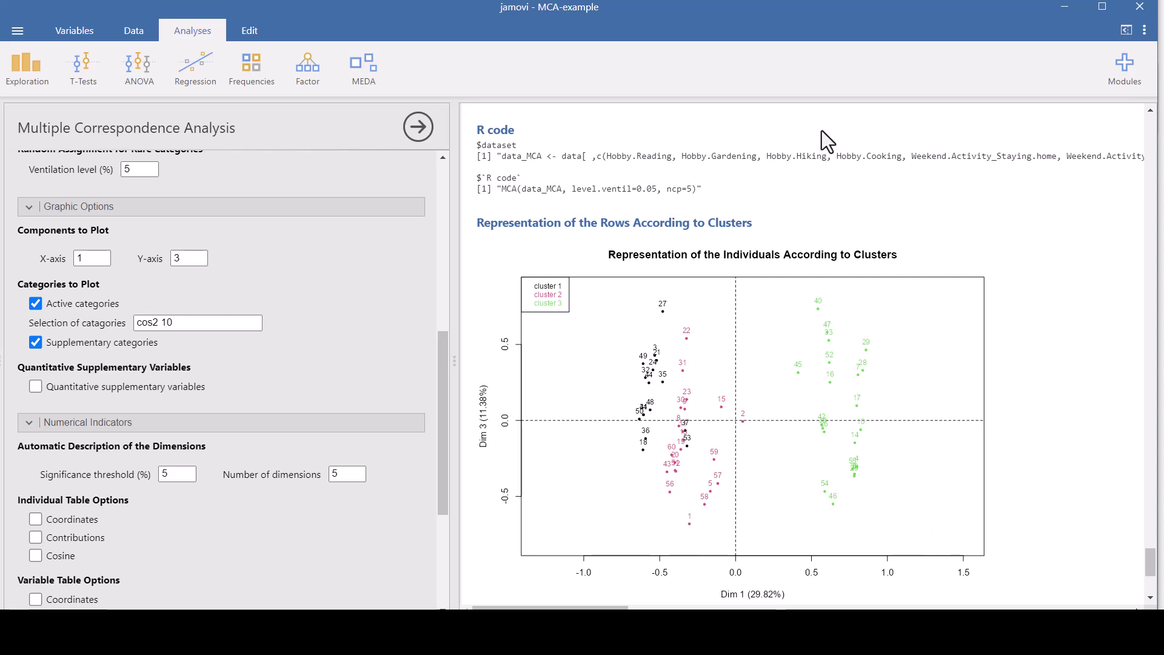
Export the Automatic Description of the Dimensions output as a PDF Document
scroll(755, 209, "up", 10)
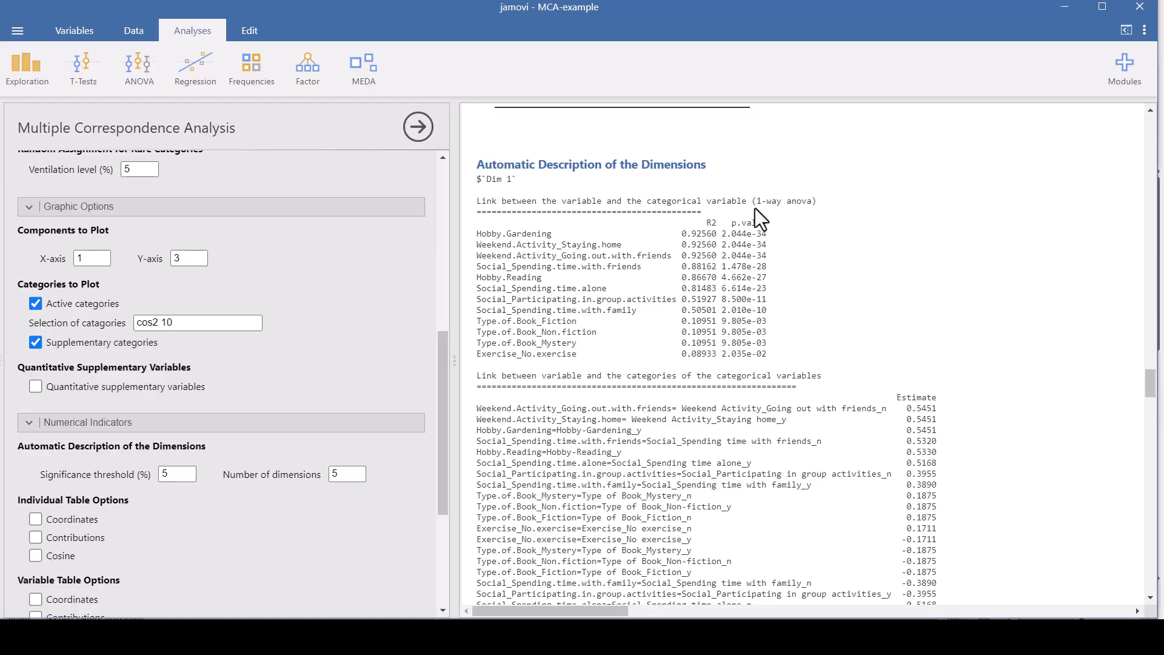
right_click(718, 159)
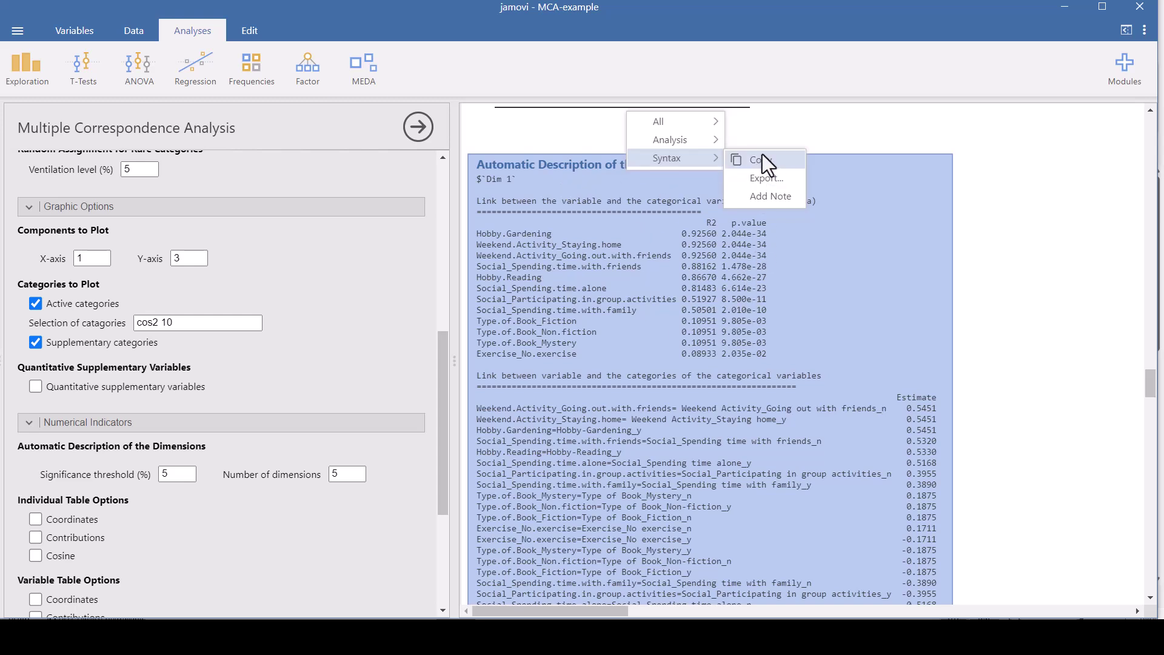
left_click(794, 177)
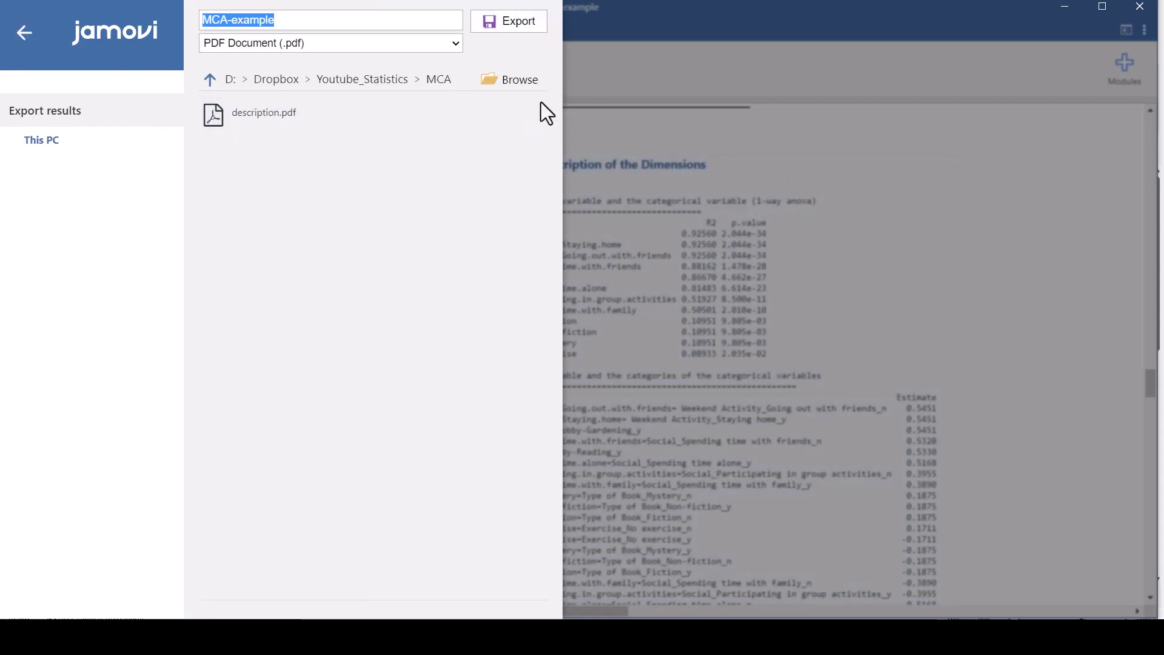
left_click(509, 21)
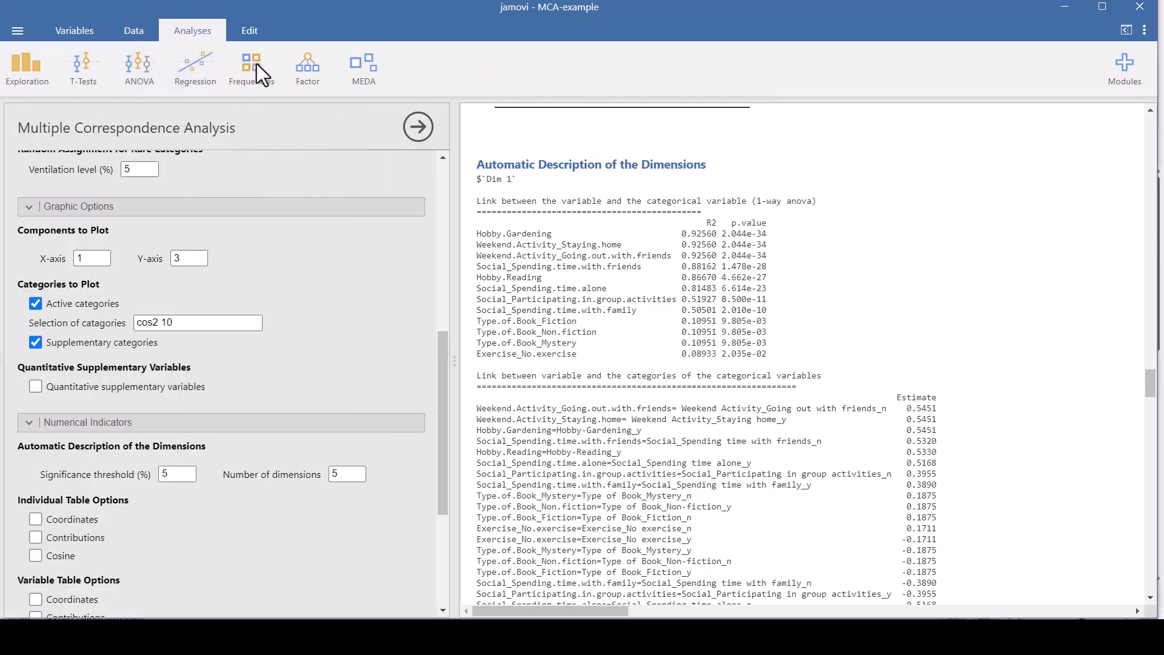
Check the new Cluster column in the spreadsheet, then bring up the main file menu
left_click(143, 30)
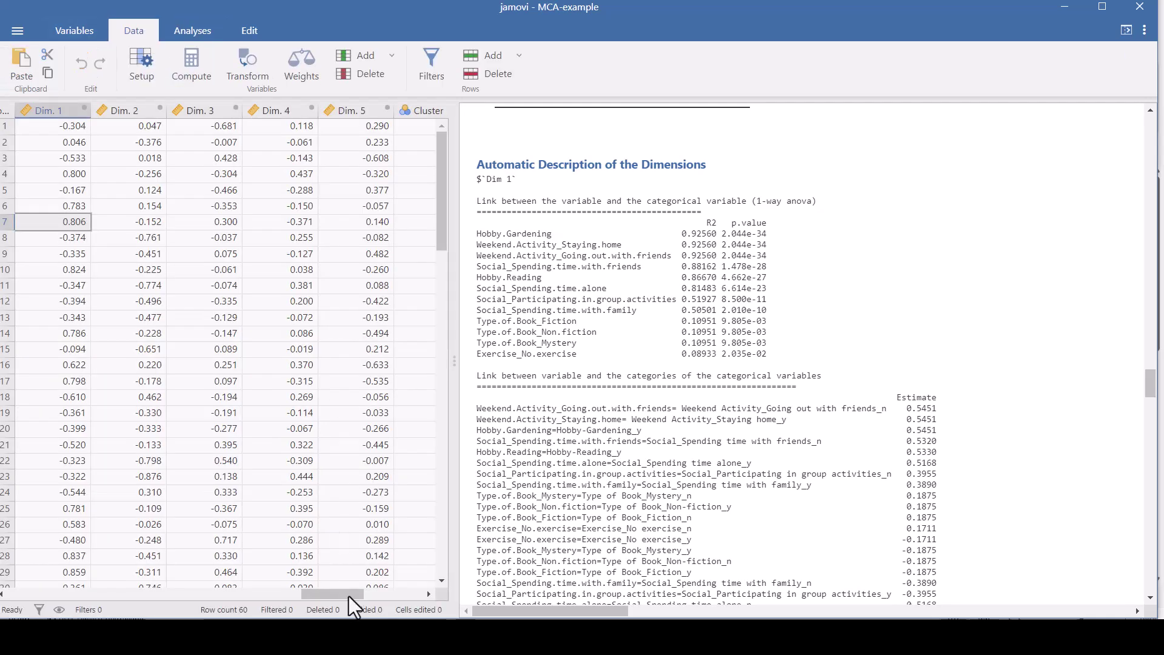
left_click_drag(347, 595, 386, 586)
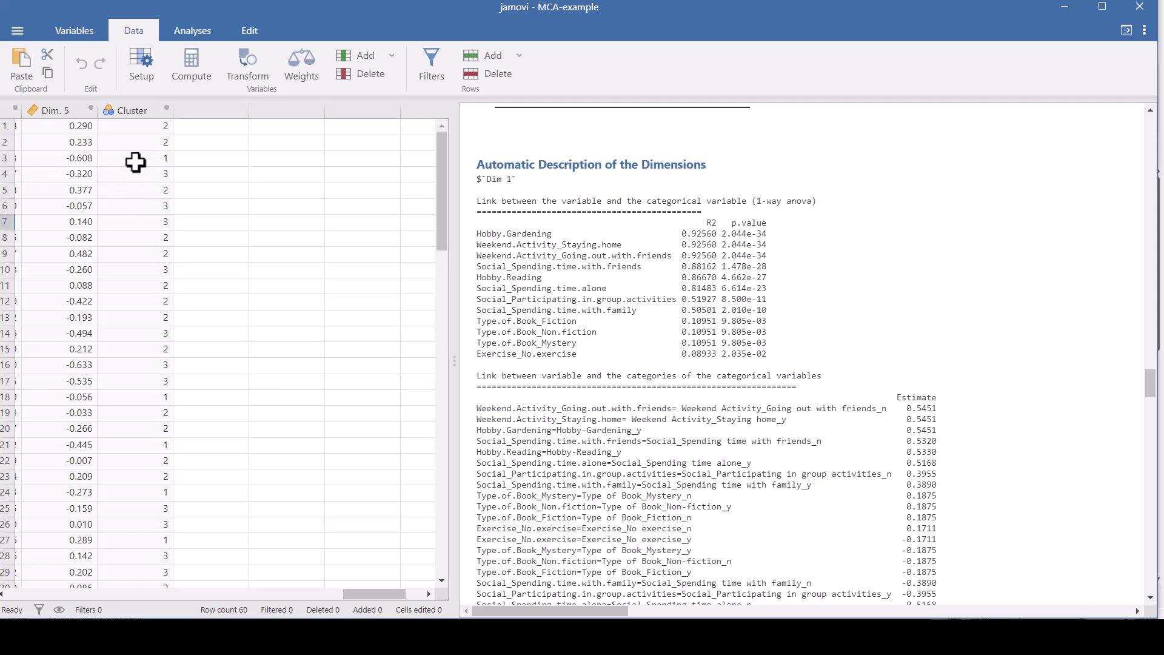
left_click(17, 31)
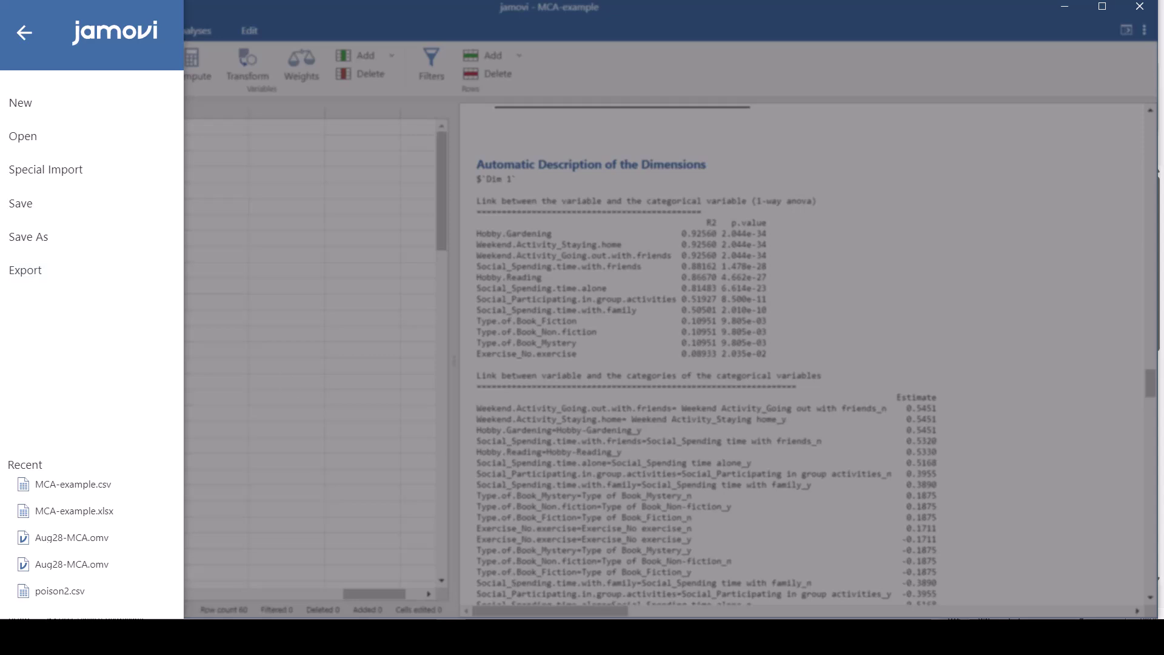
In Excel, inspect the Dim. 1 header, first Dim. 1 score and first Cluster value, then return to ChatGPT
mouse_move(507, 637)
left_click(555, 582)
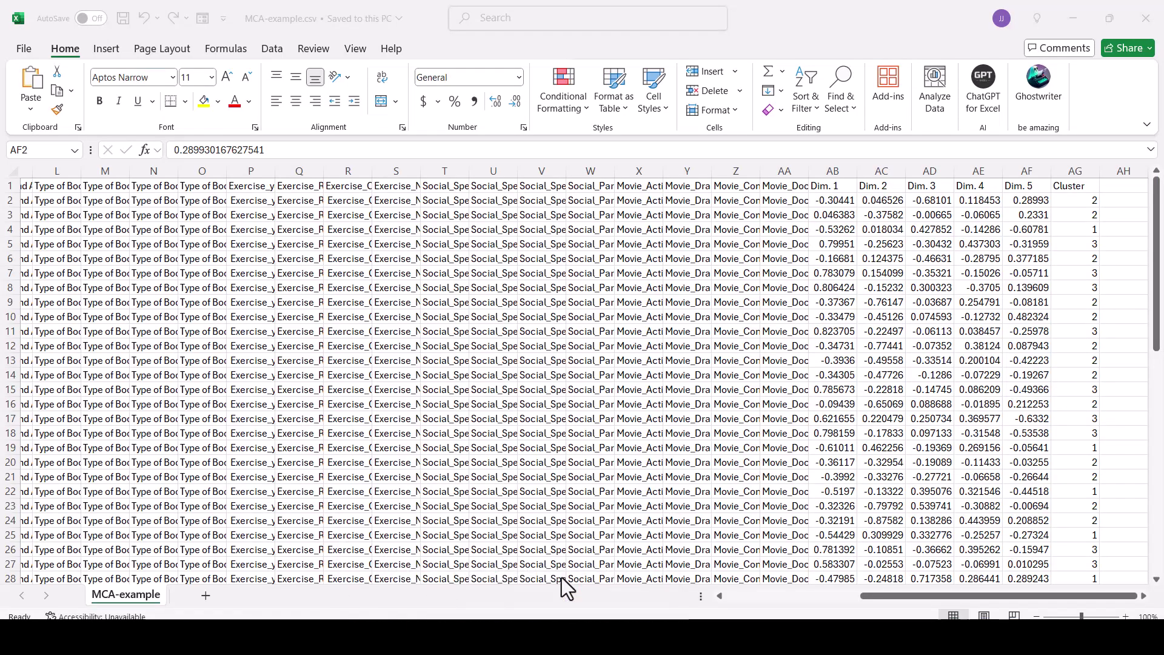
left_click(940, 316)
left_click(833, 185)
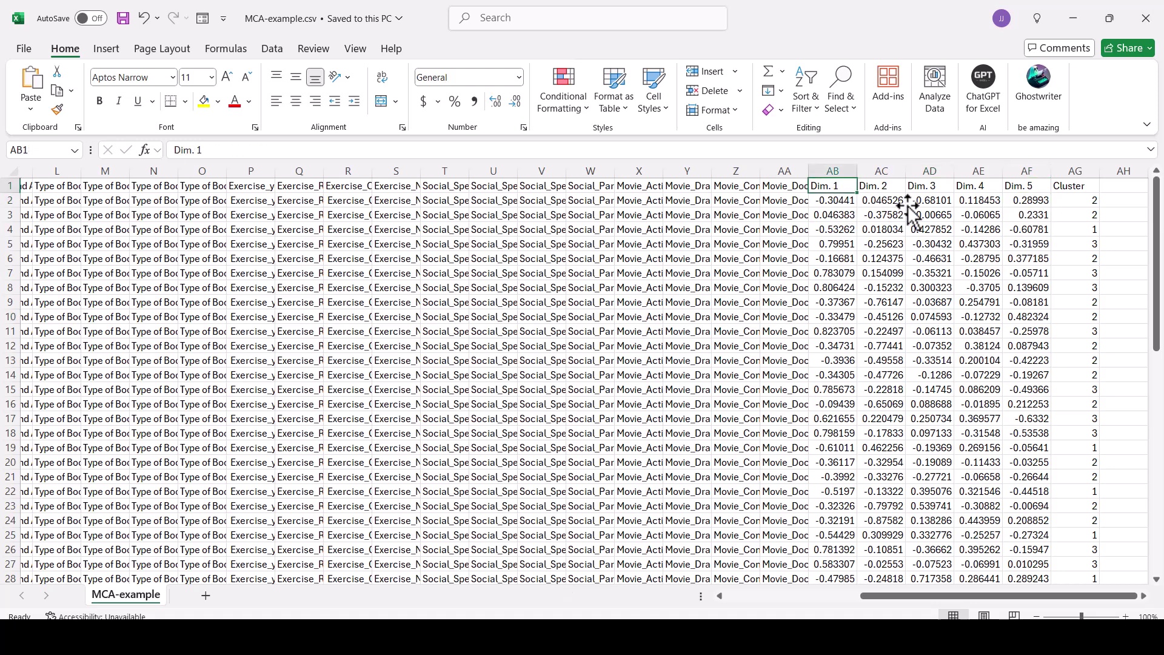
left_click(836, 200)
left_click(1075, 200)
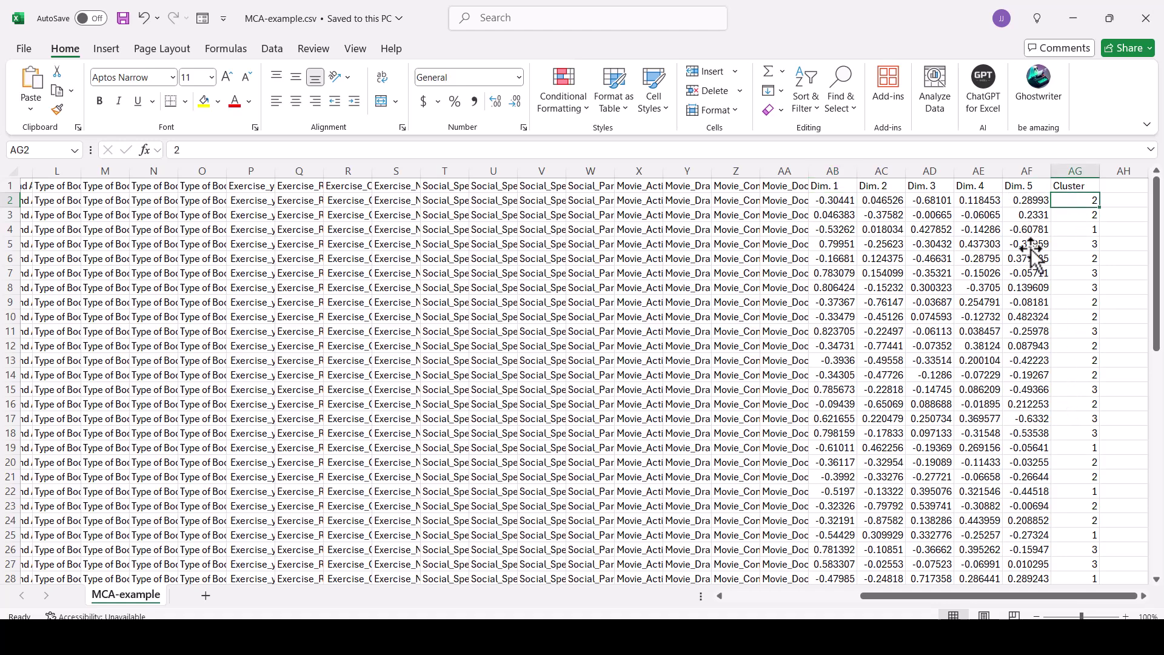
key("alt+Tab")
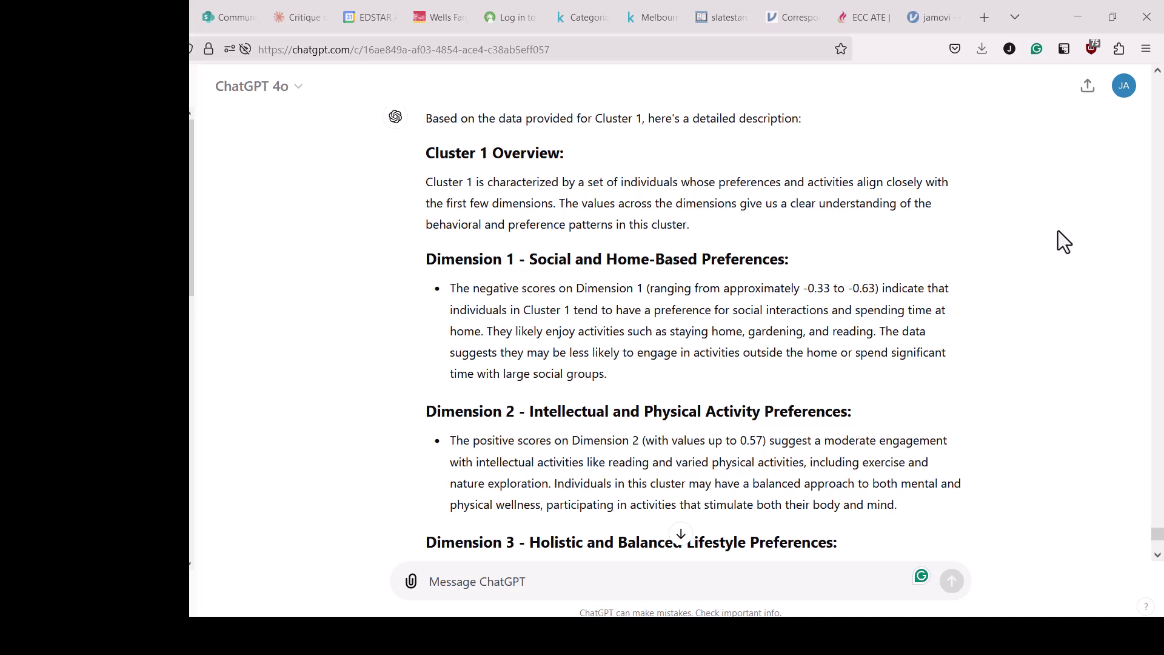
Return from ChatGPT's Cluster 1 description to the jamovi results
key("alt+Tab")
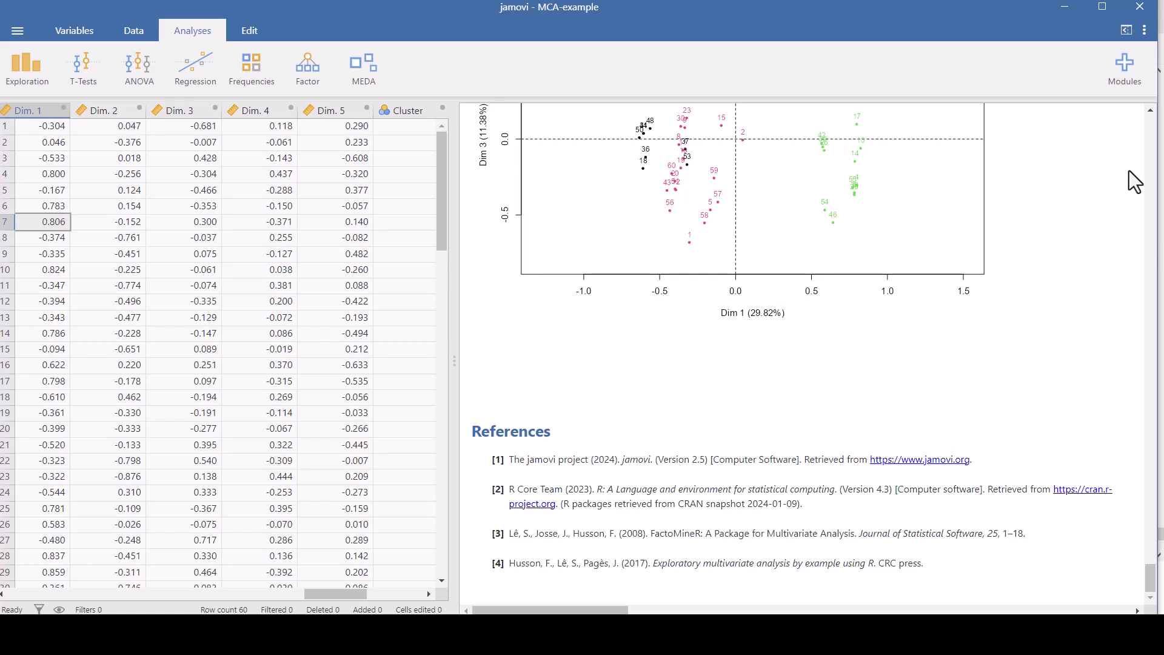
Start a new Multiple Correspondence Analysis from the snowCluster module
left_click(1125, 66)
mouse_move(1093, 257)
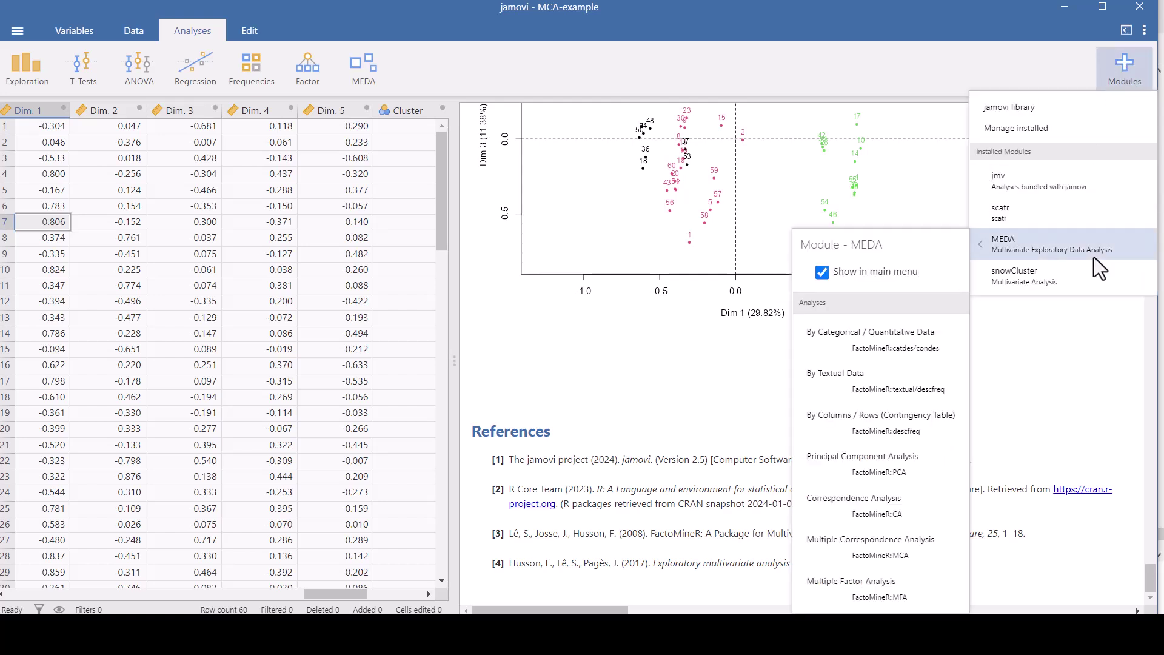
mouse_move(1078, 281)
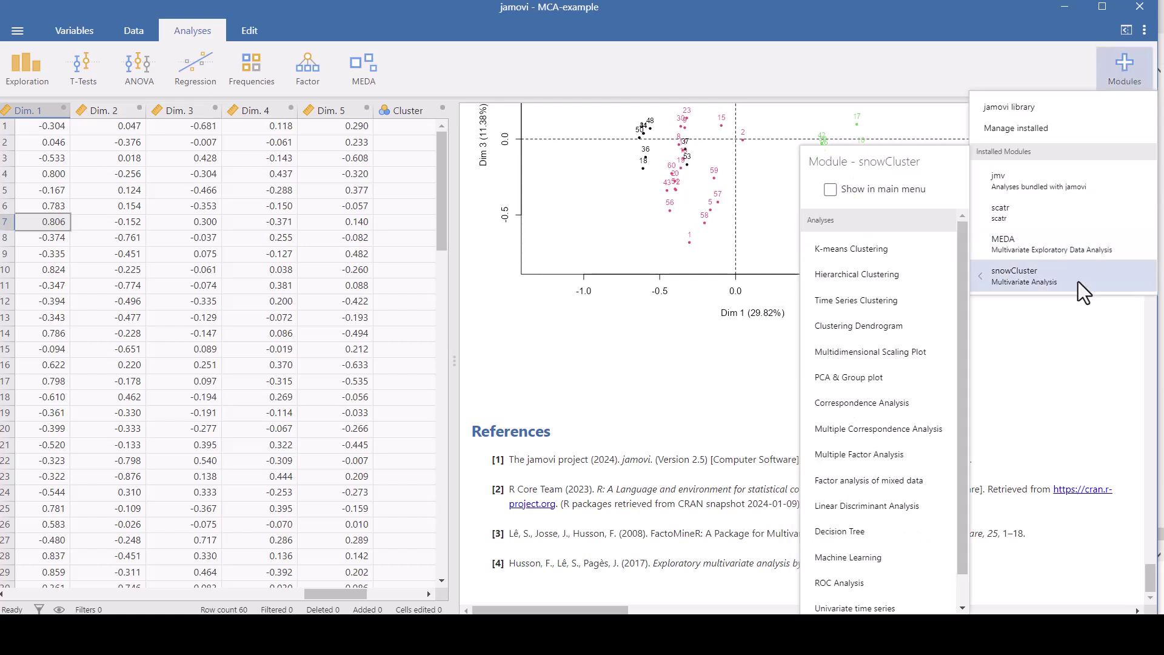
left_click(866, 428)
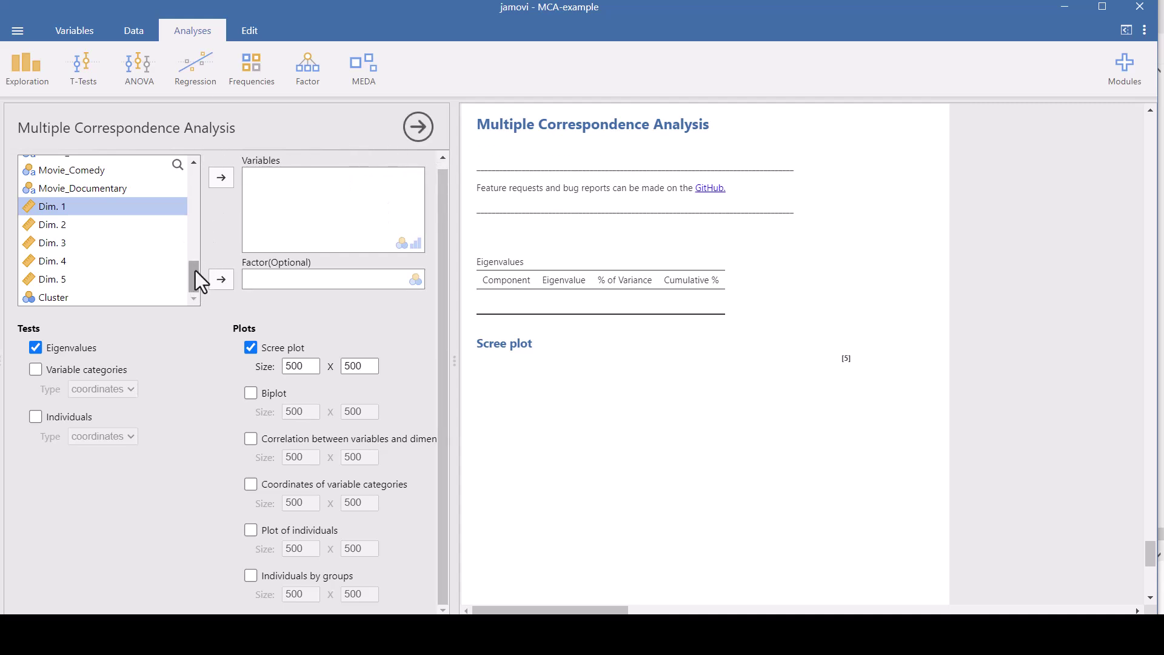
Add Hobby-Reading through Type of Book_Mystery to the MCA Variables
left_click(141, 172)
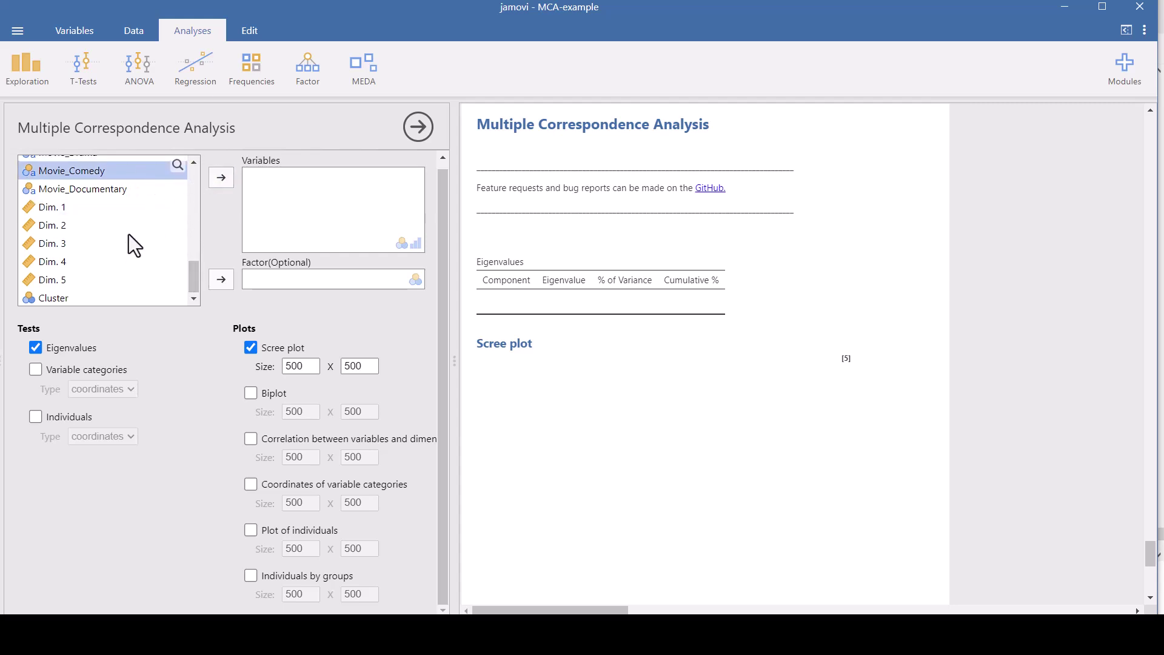
scroll(130, 232, "up", 8)
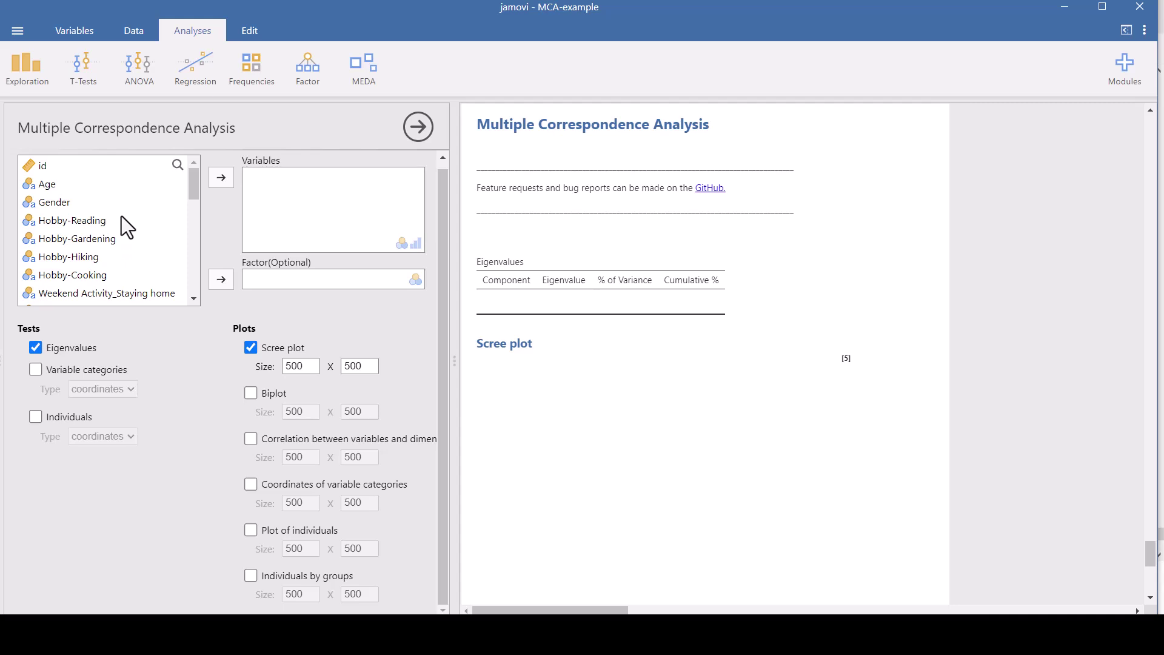
left_click(123, 220)
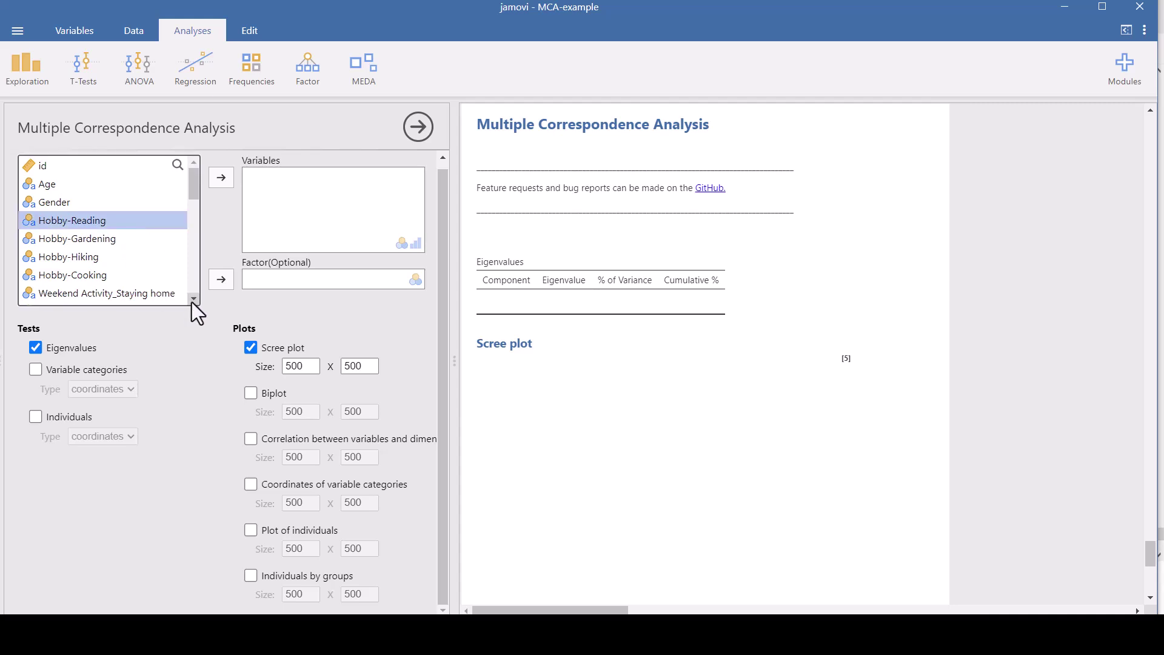
scroll(194, 300, "down", 2)
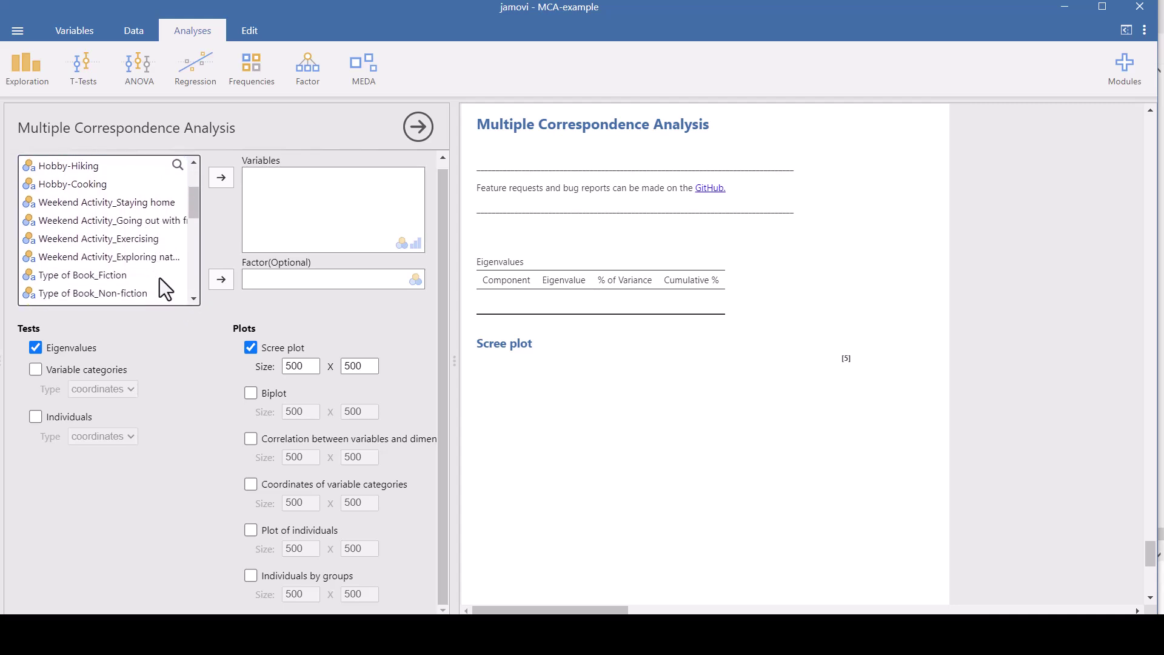
scroll(188, 297, "down", 1)
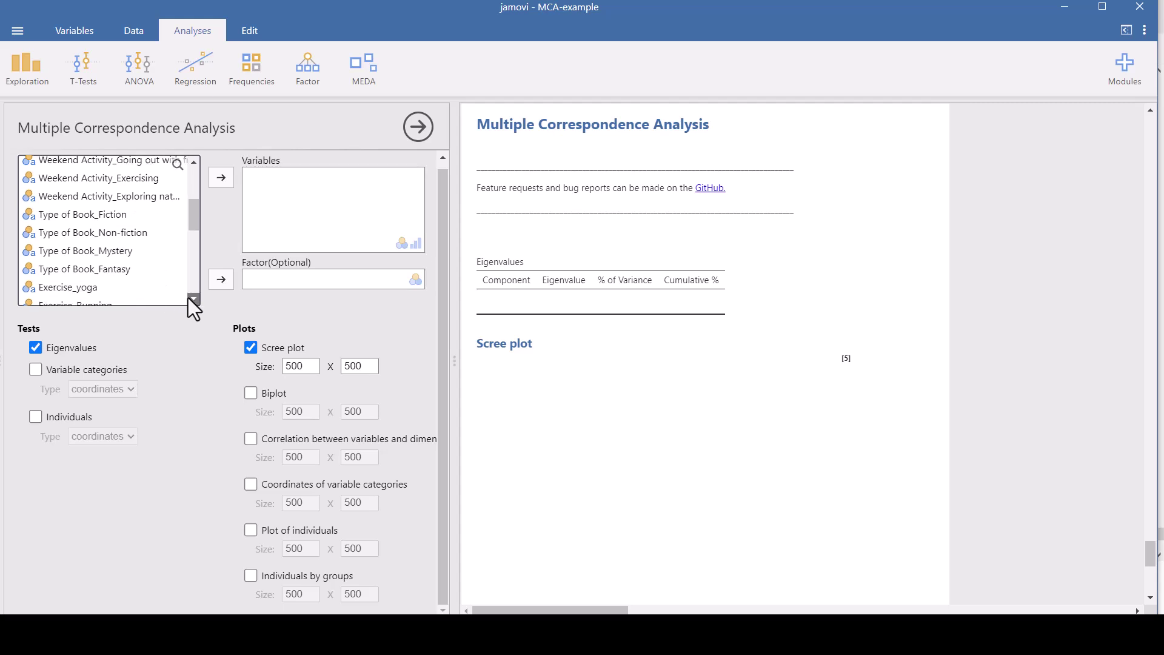
left_click(150, 253, "shift")
left_click(222, 177)
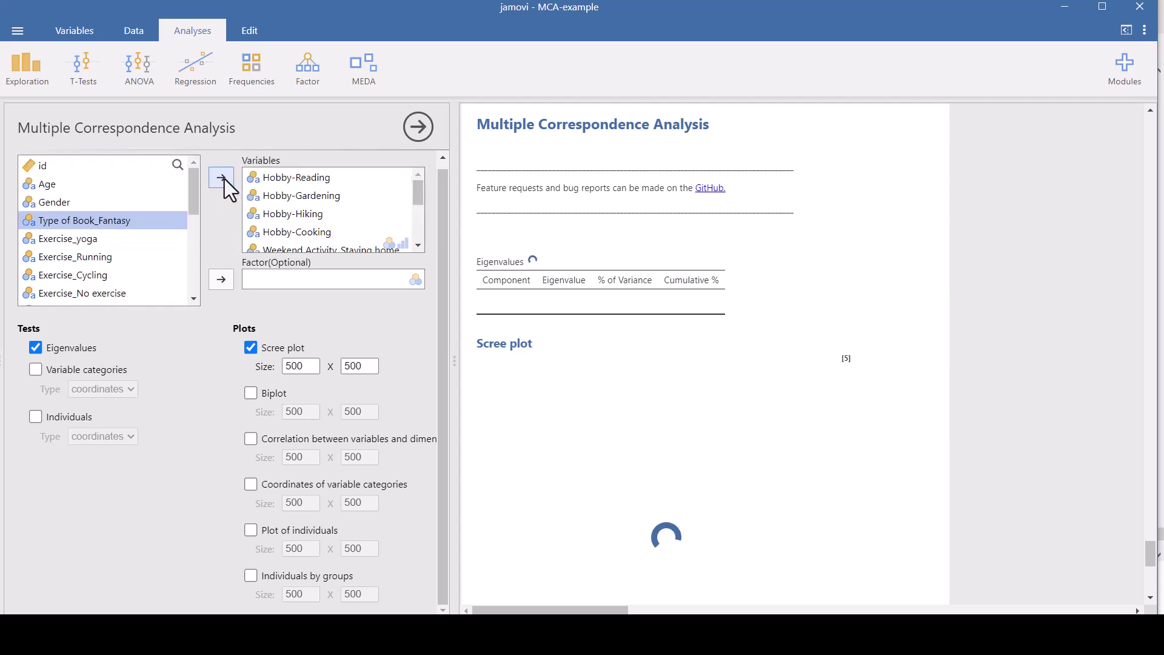
Add Exercise_yoga through Movie_Documentary to the Variables, filling the eigenvalue table
left_click(130, 237)
scroll(195, 296, "down", 5)
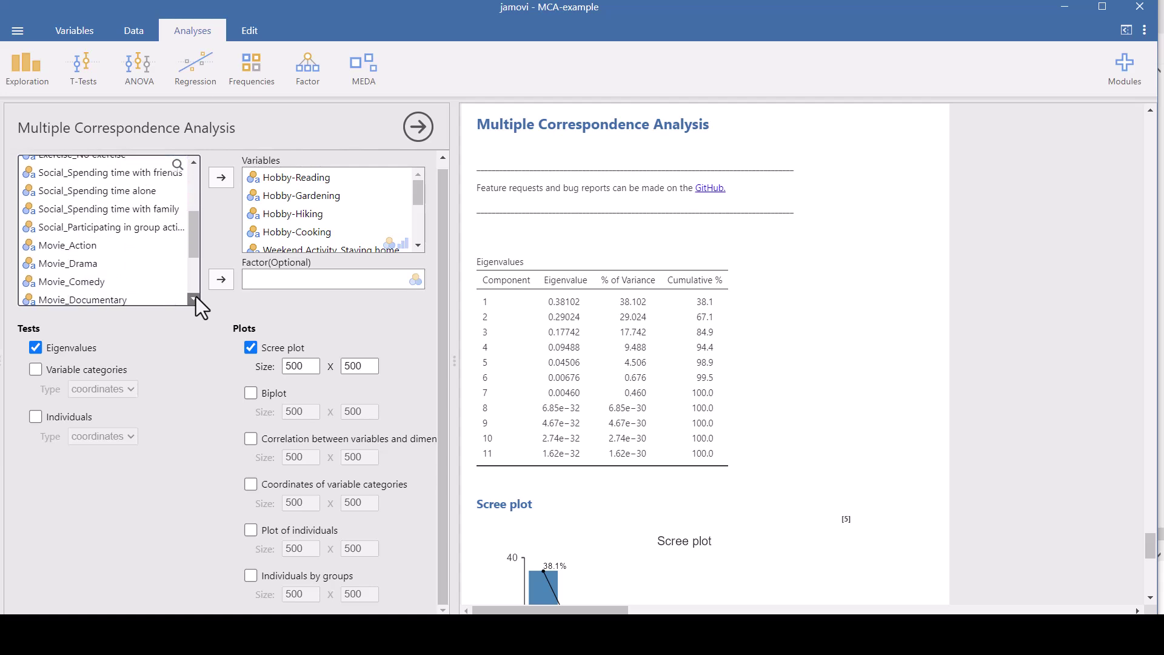
left_click(157, 191, "shift")
left_click(221, 178)
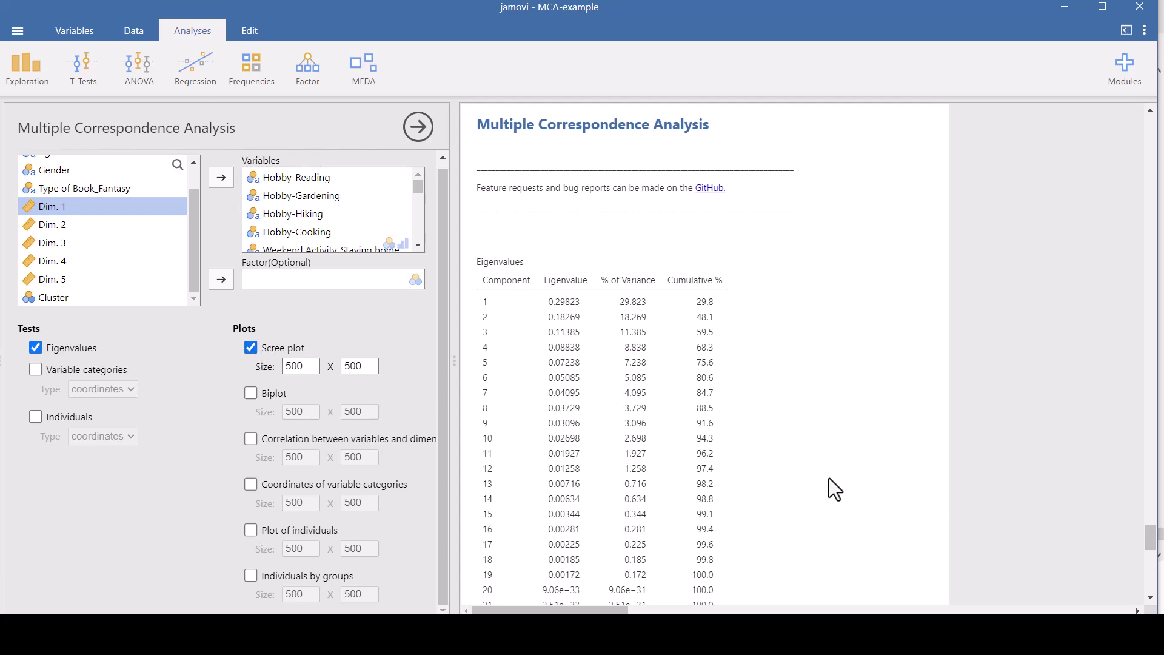
scroll(828, 478, "down", 1)
scroll(829, 479, "down", 8)
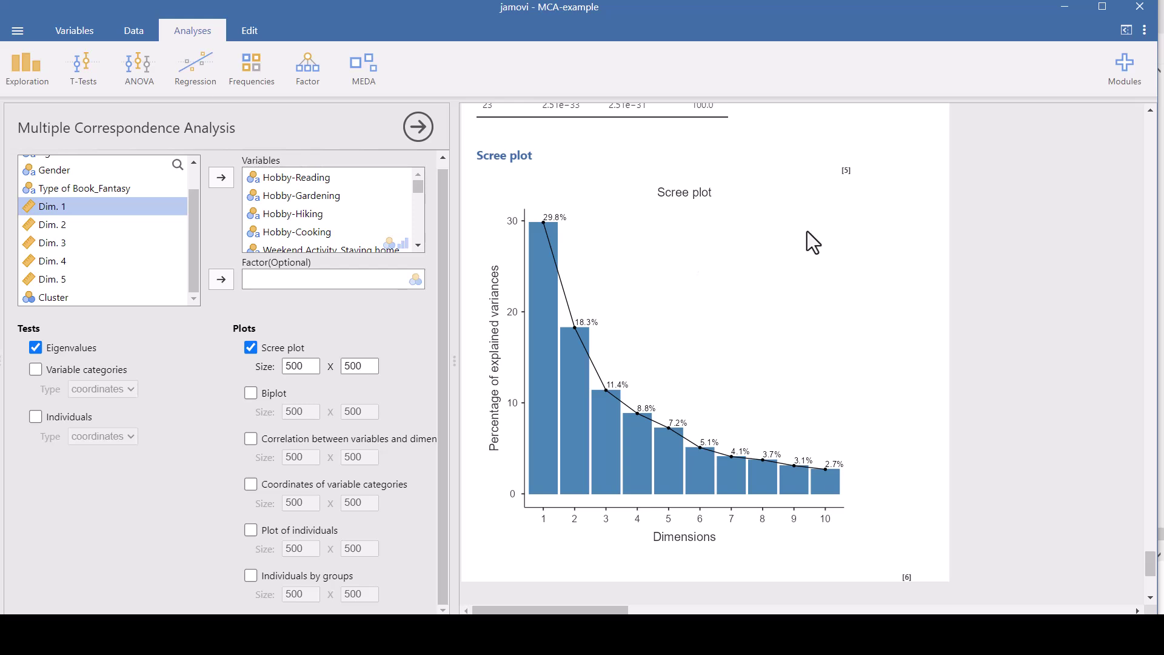
right_click(758, 186)
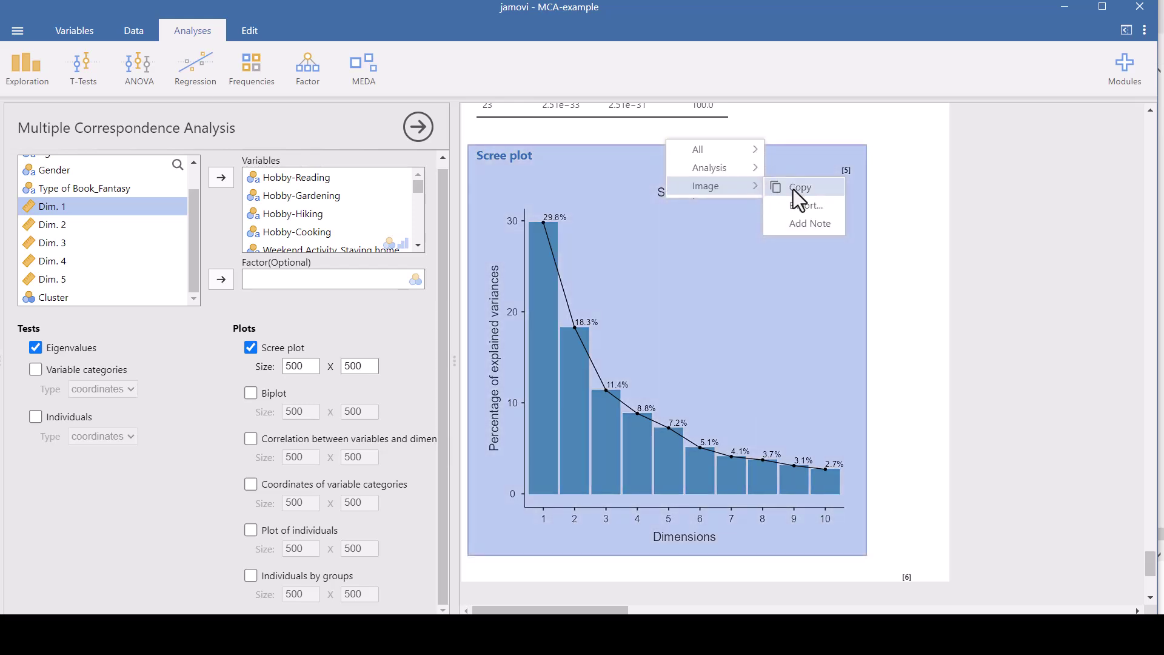
left_click(714, 293)
scroll(916, 331, "down", 5)
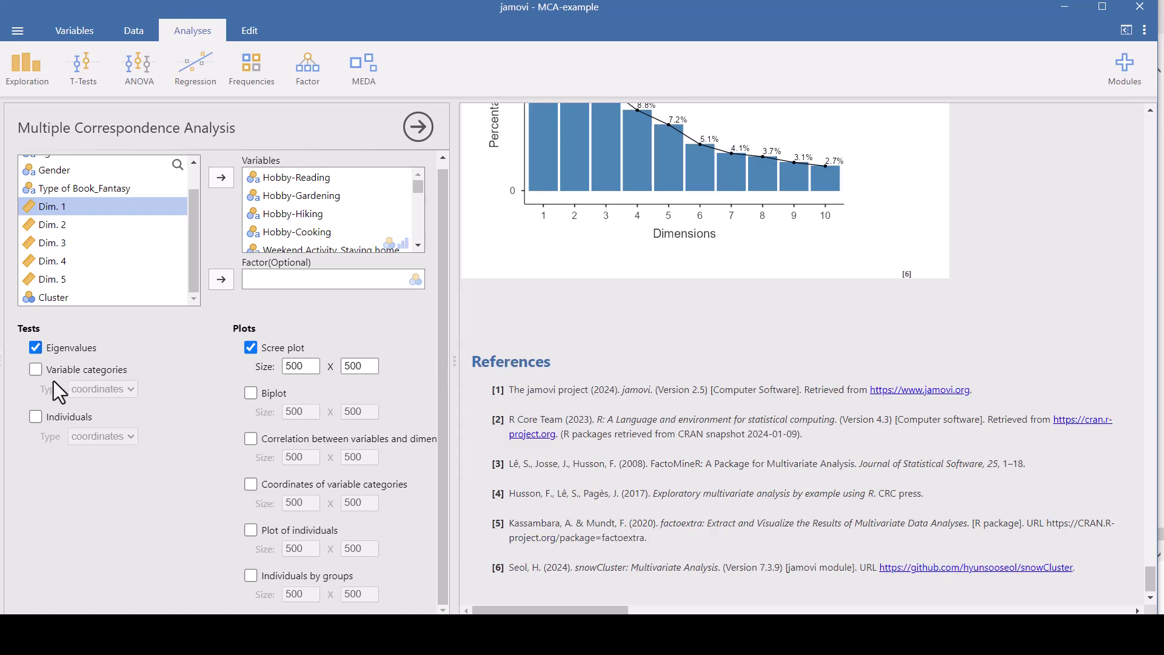
Add the Variable categories coordinates table for dimensions 1 to 5 and view it
left_click(35, 369)
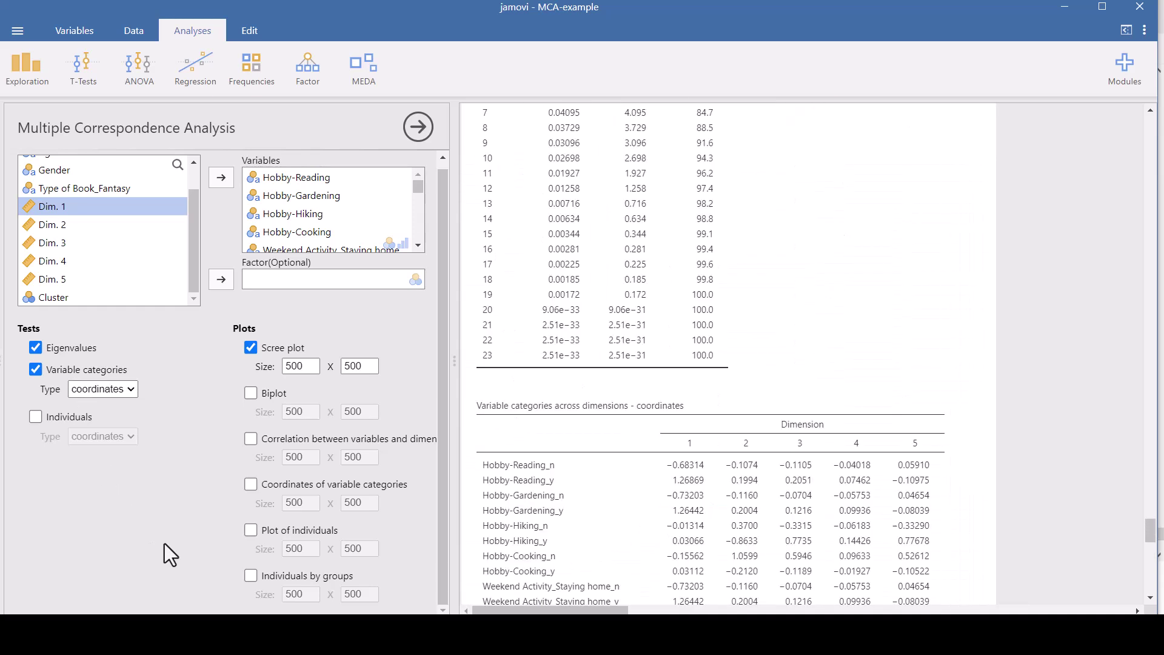
scroll(959, 540, "down", 3)
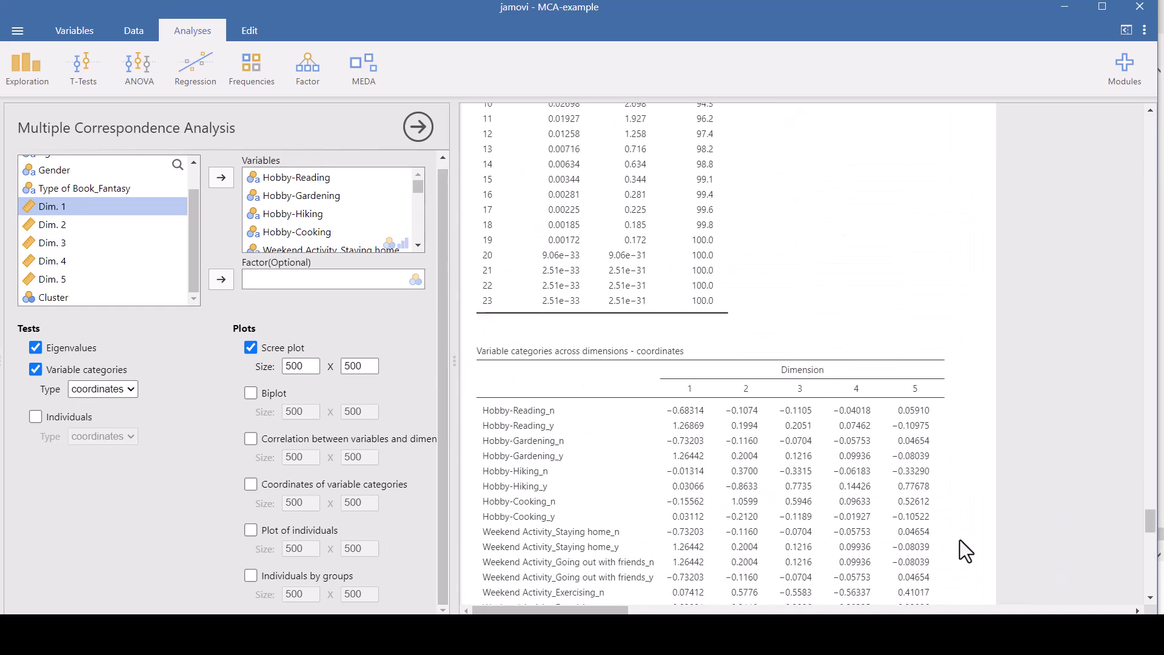